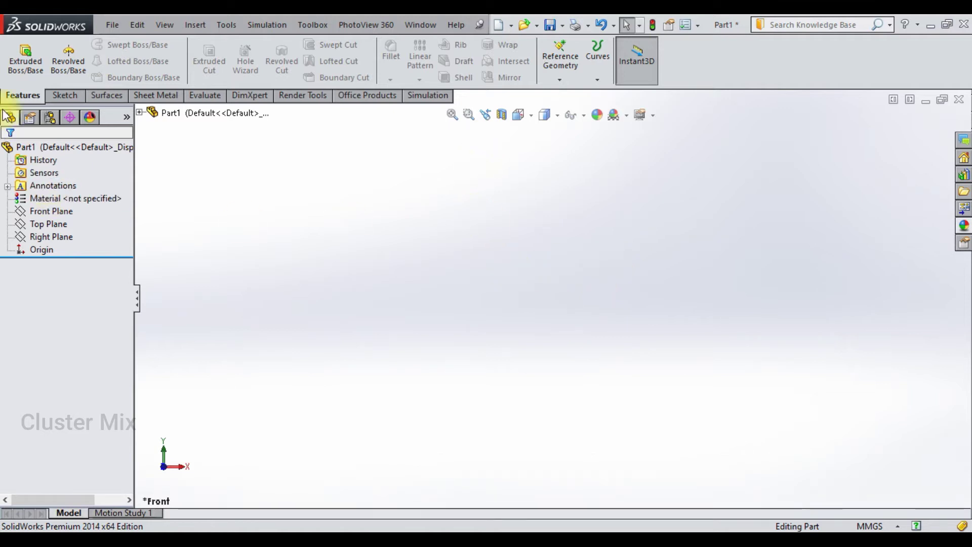
# Start the Helix and Spiral curve and pick the Front Plane for its base sketch
pyautogui.click(592, 81)
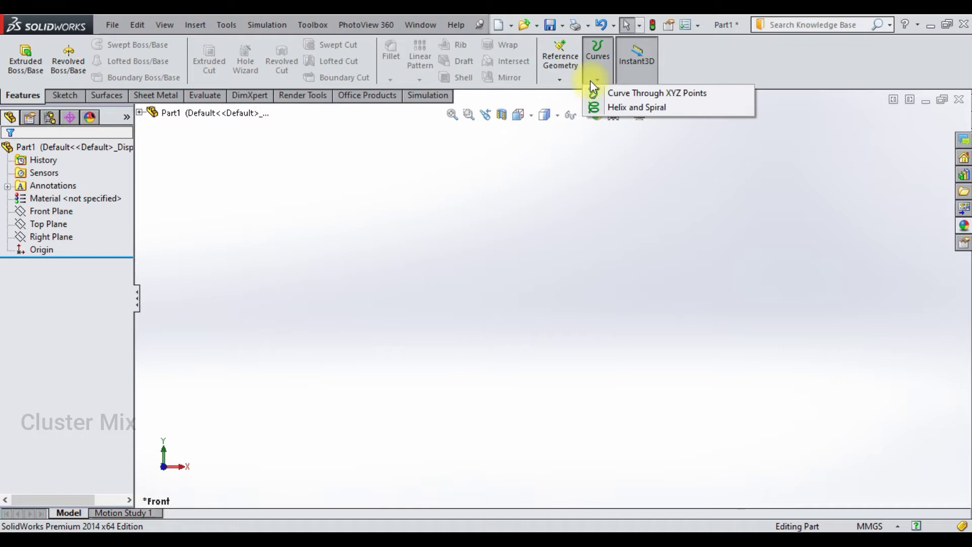
pyautogui.click(605, 106)
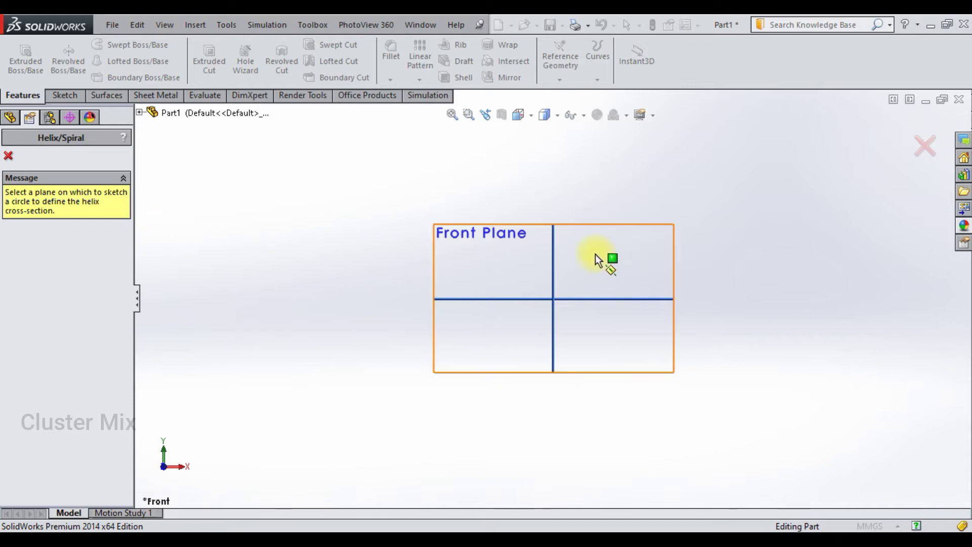
pyautogui.click(573, 227)
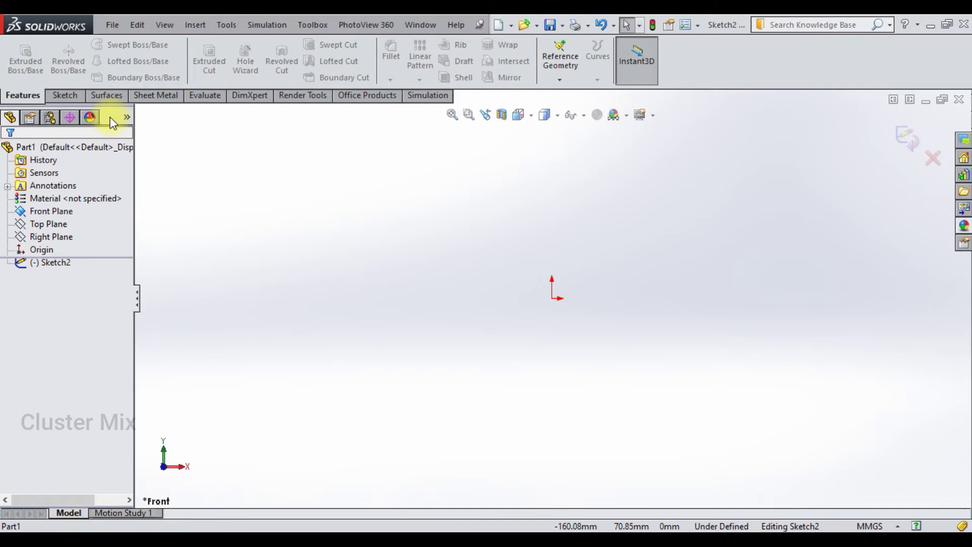
# Draw a Ø50 circle centred on the origin and exit the sketch
pyautogui.click(67, 95)
pyautogui.click(116, 44)
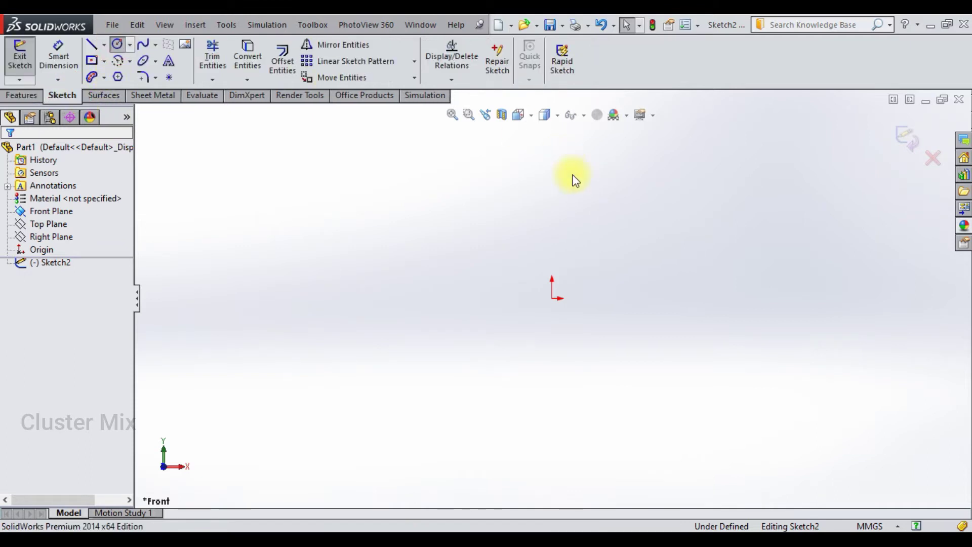
pyautogui.click(552, 298)
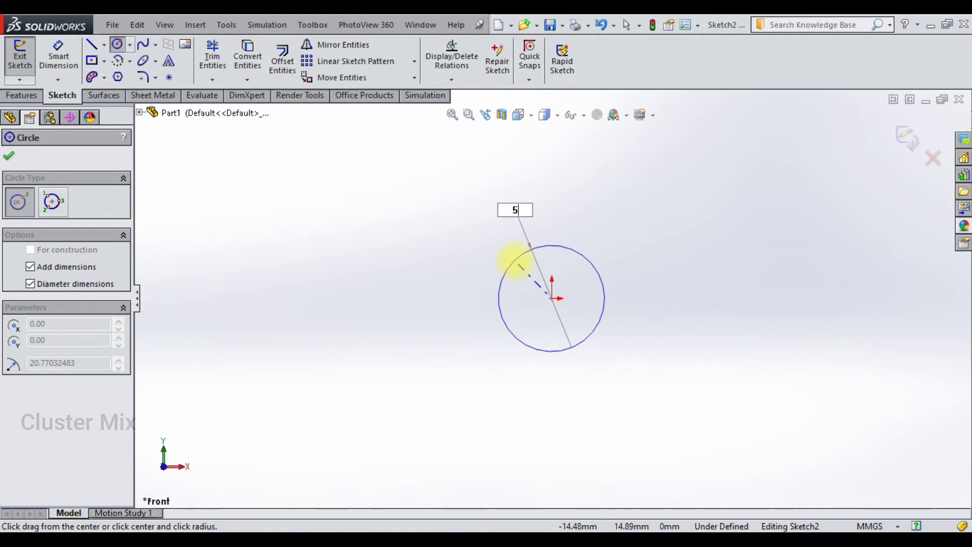
pyautogui.press('Return')
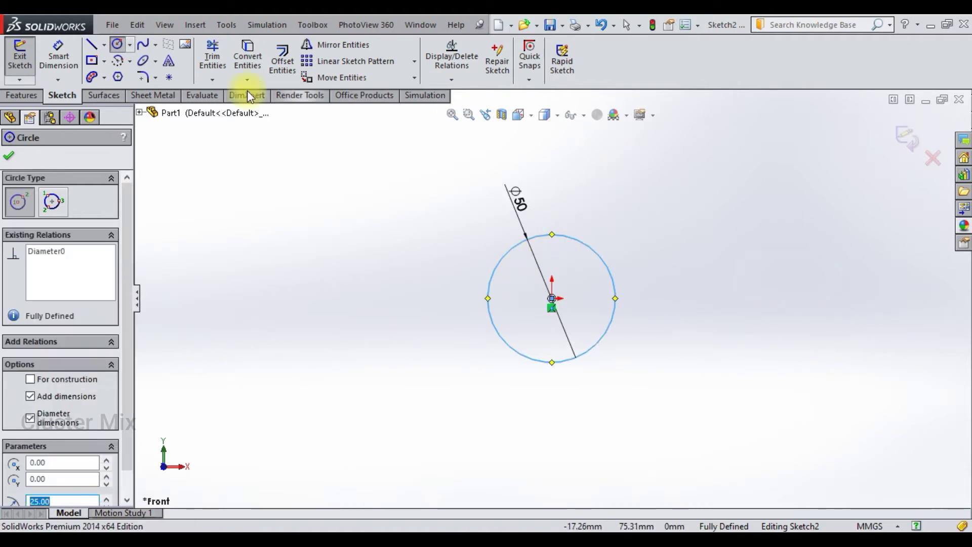
pyautogui.click(906, 124)
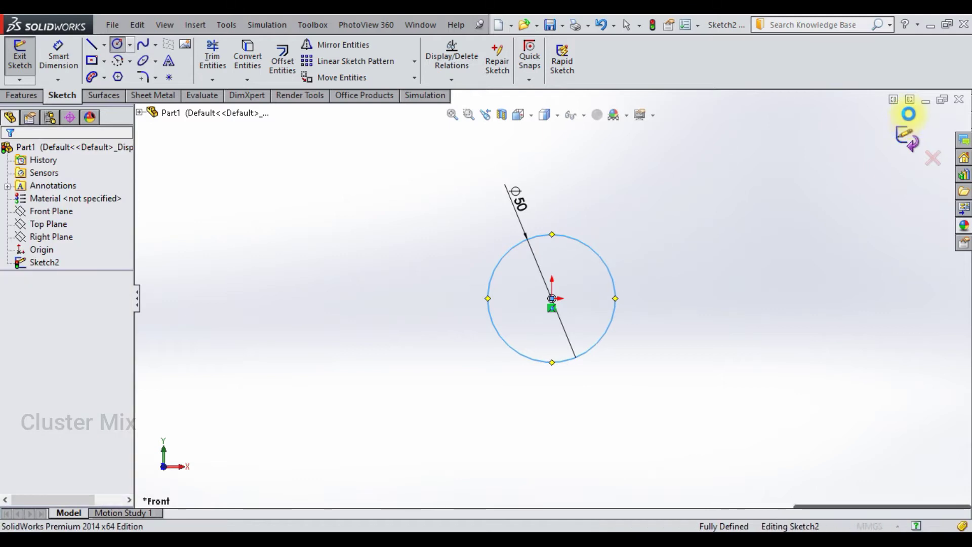
pyautogui.press('h')
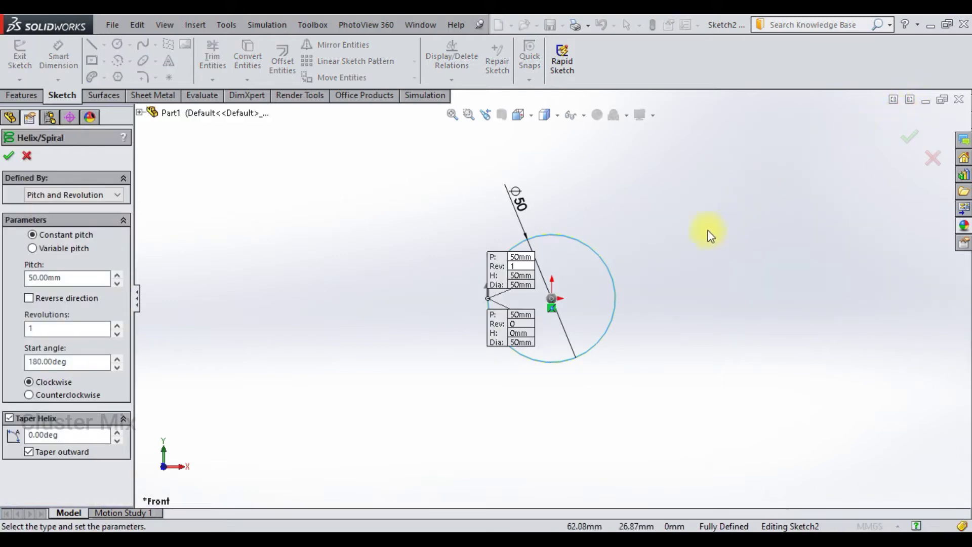
# Orbit the preview and keep the helix defined by Pitch and Revolution with Constant pitch
pyautogui.moveTo(643, 287)
pyautogui.mouseDown(button='middle')
pyautogui.moveTo(568, 162)
pyautogui.moveTo(572, 147)
pyautogui.mouseUp(button='middle')
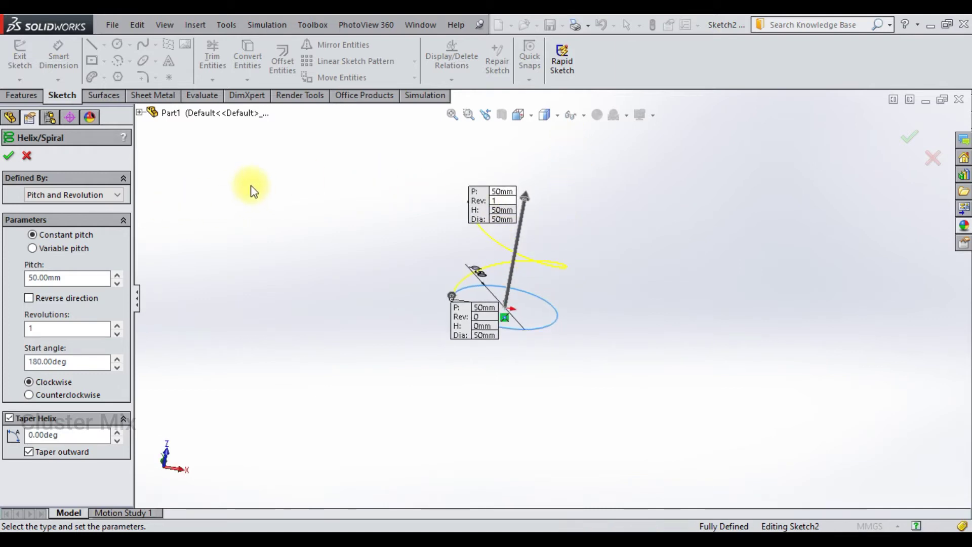
pyautogui.click(60, 195)
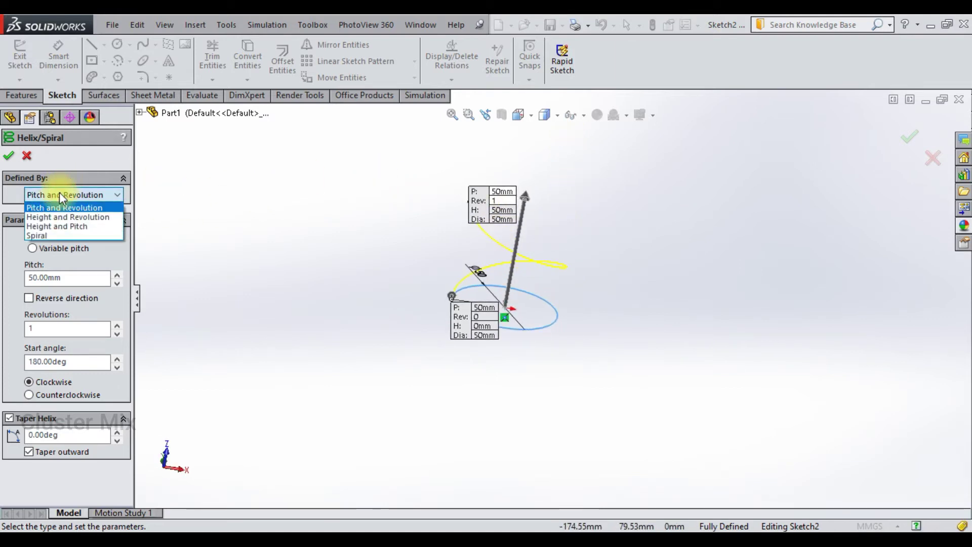
pyautogui.click(59, 195)
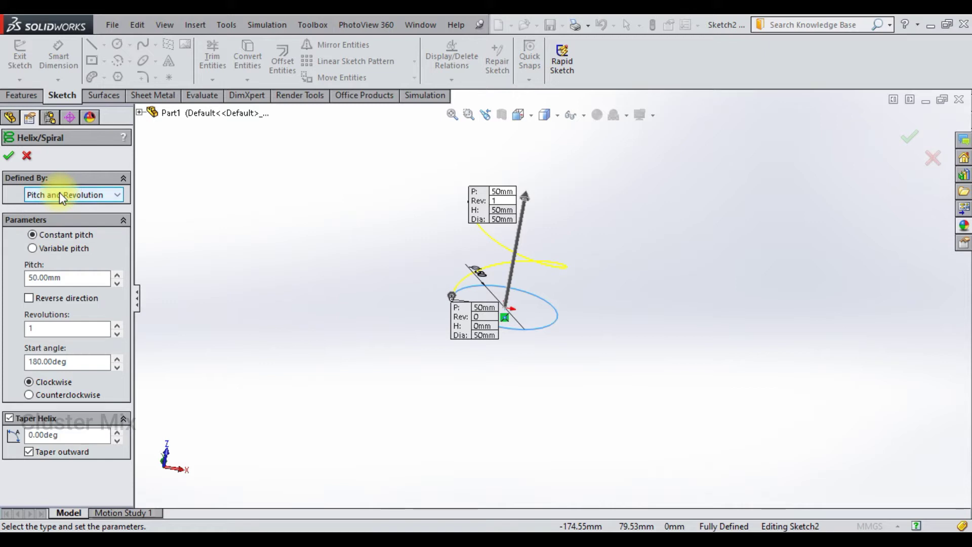
pyautogui.click(60, 236)
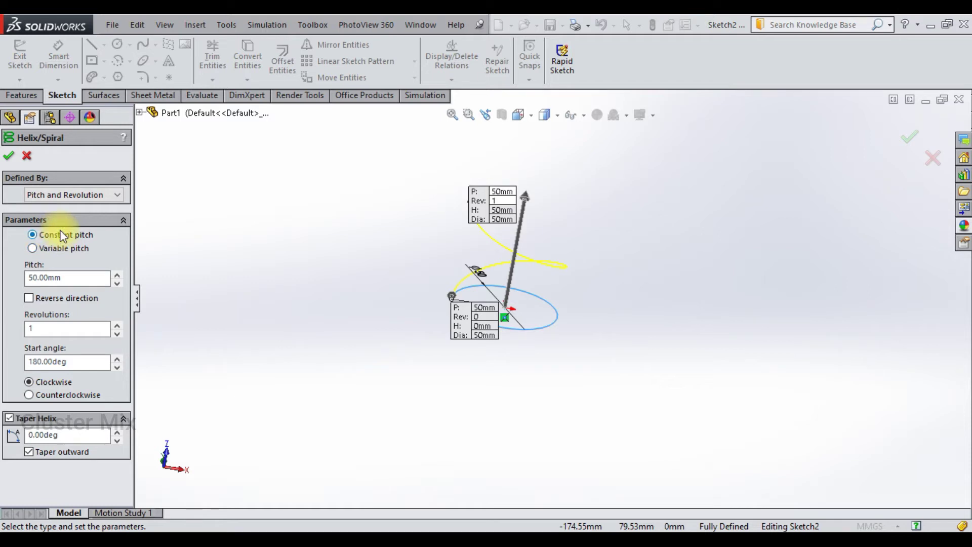
pyautogui.click(626, 231)
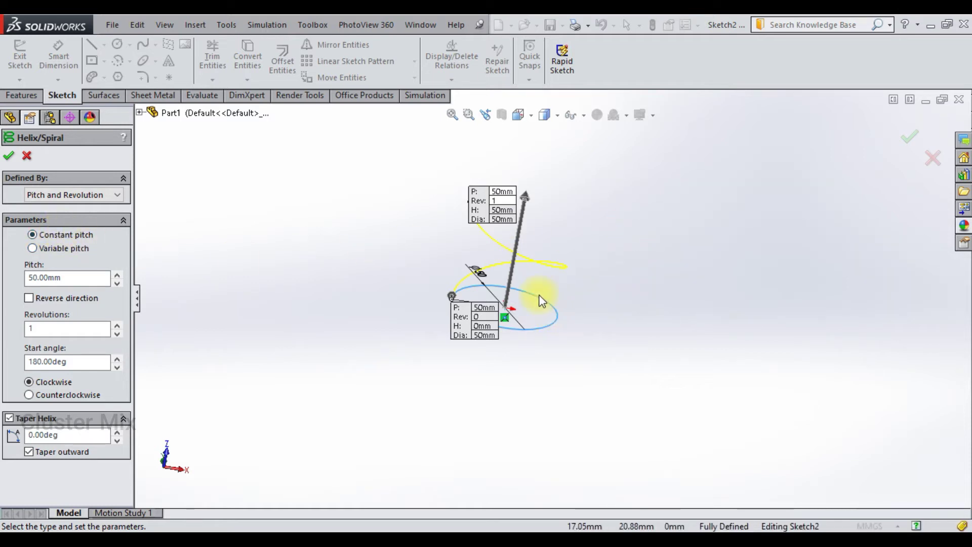
pyautogui.scroll(-2, 511, 286)
# Set the helix to 10 revolutions and pan the preview
pyautogui.doubleClick(37, 329)
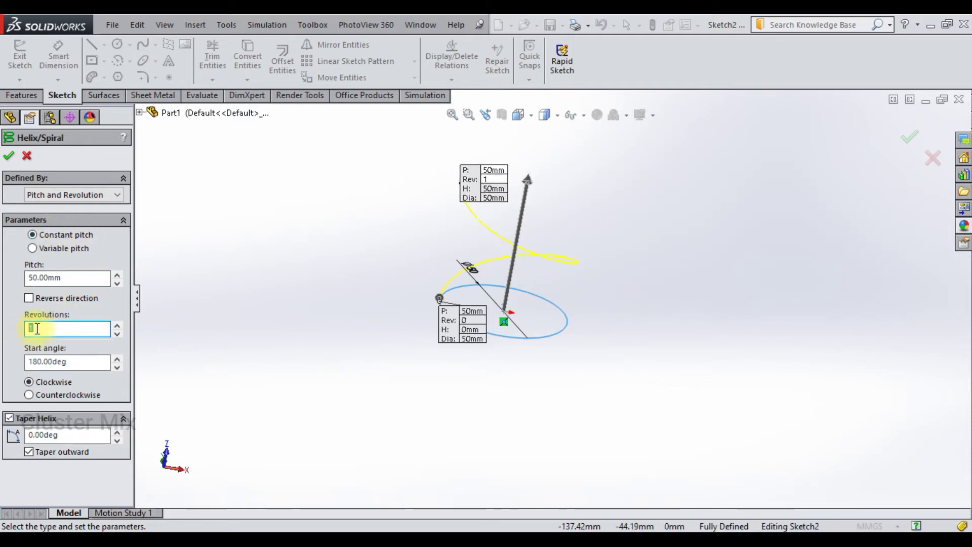
pyautogui.write('10')
pyautogui.click(679, 260)
pyautogui.scroll(4, 626, 351)
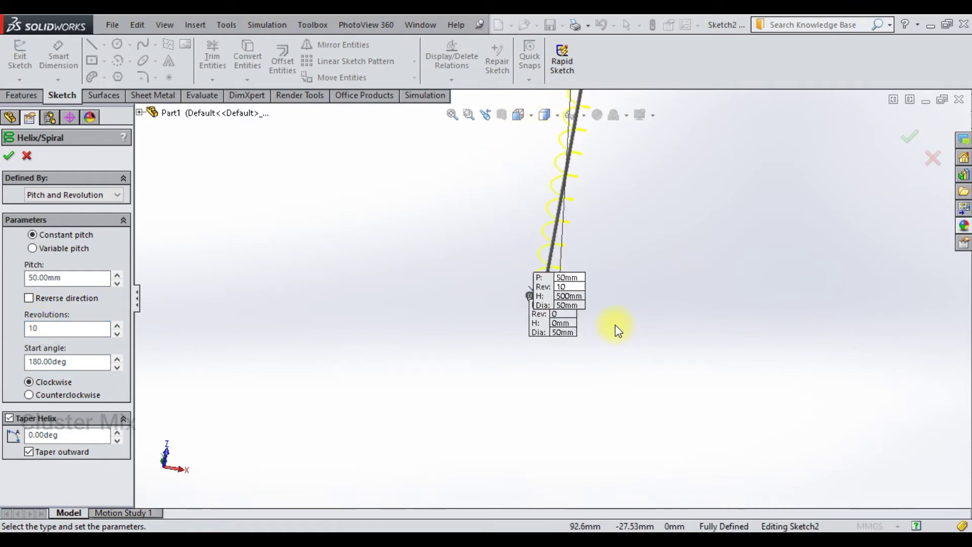
pyautogui.keyDown('ctrl'); pyautogui.moveTo(617, 282); pyautogui.dragTo(560, 311, button='middle'); pyautogui.keyUp('ctrl')
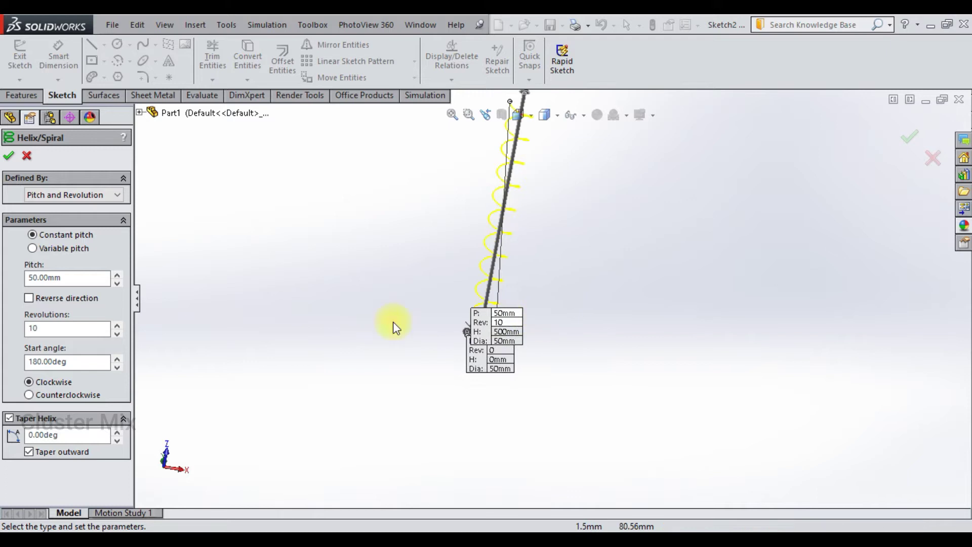
# Change the helix pitch to 25 mm for a 250 mm tall coil
pyautogui.moveTo(78, 278); pyautogui.dragTo(11, 280)
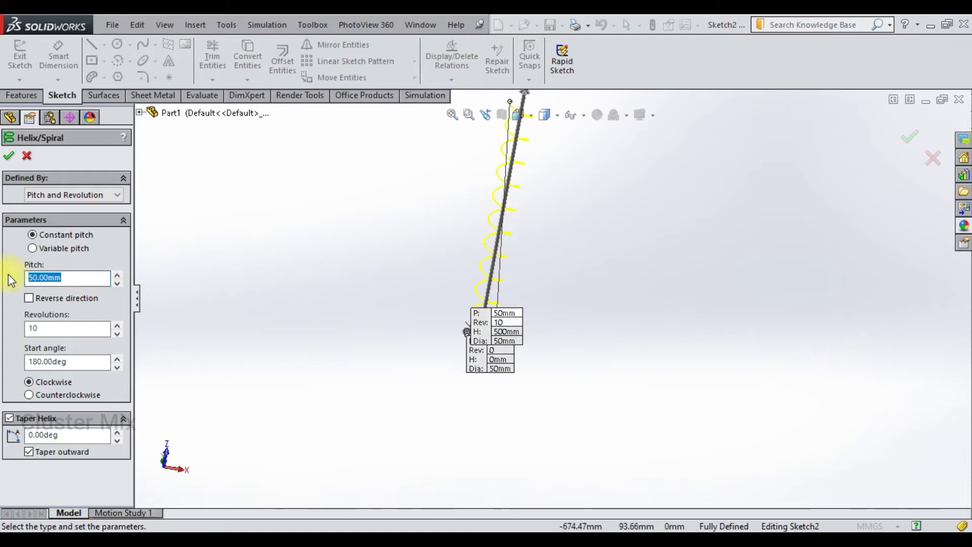
pyautogui.press('Return')
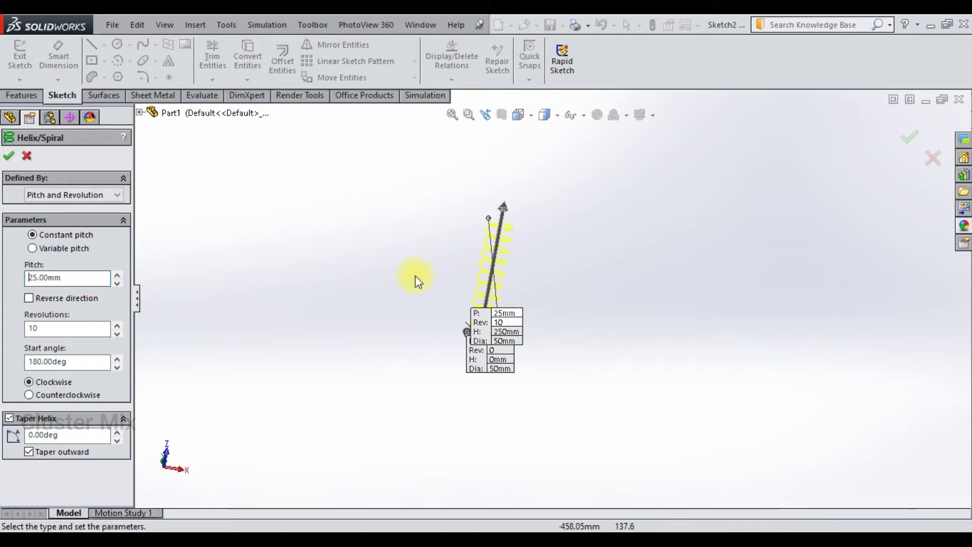
pyautogui.scroll(3, 577, 224)
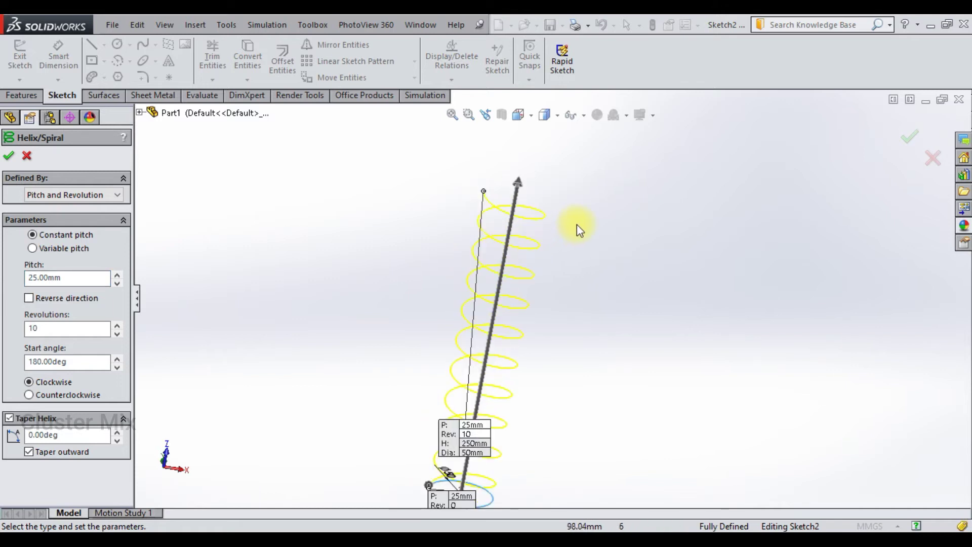
pyautogui.scroll(-5, 494, 446)
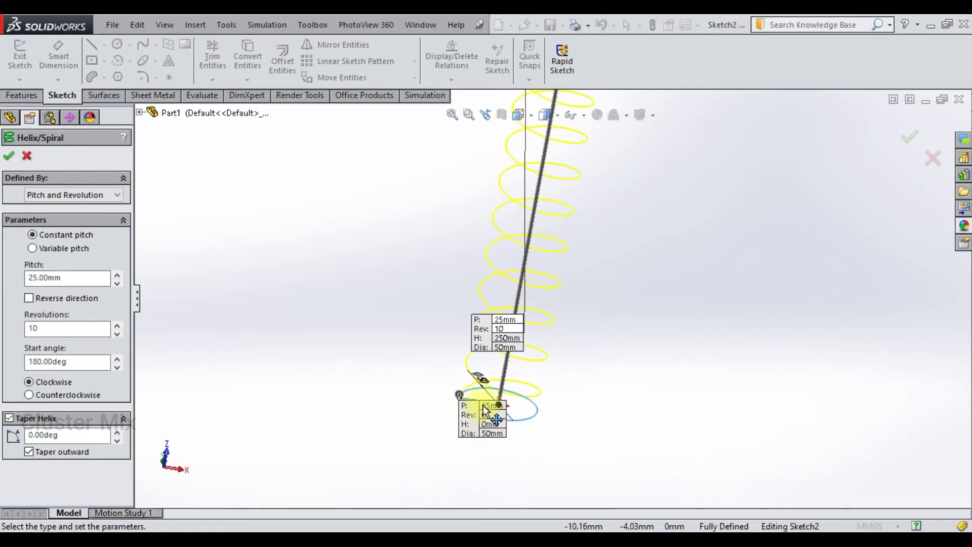
pyautogui.scroll(2, 501, 407)
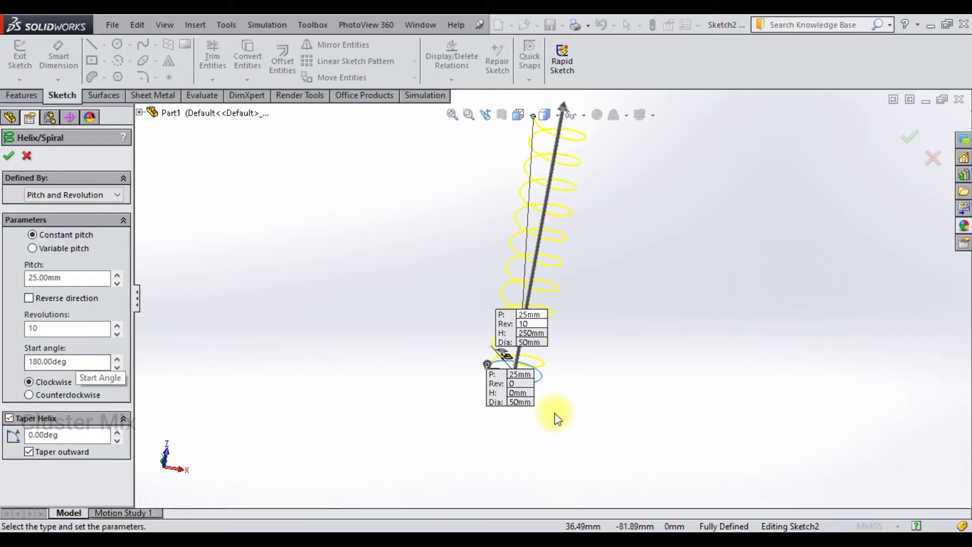
pyautogui.scroll(-3, 521, 385)
pyautogui.scroll(-3, 508, 196)
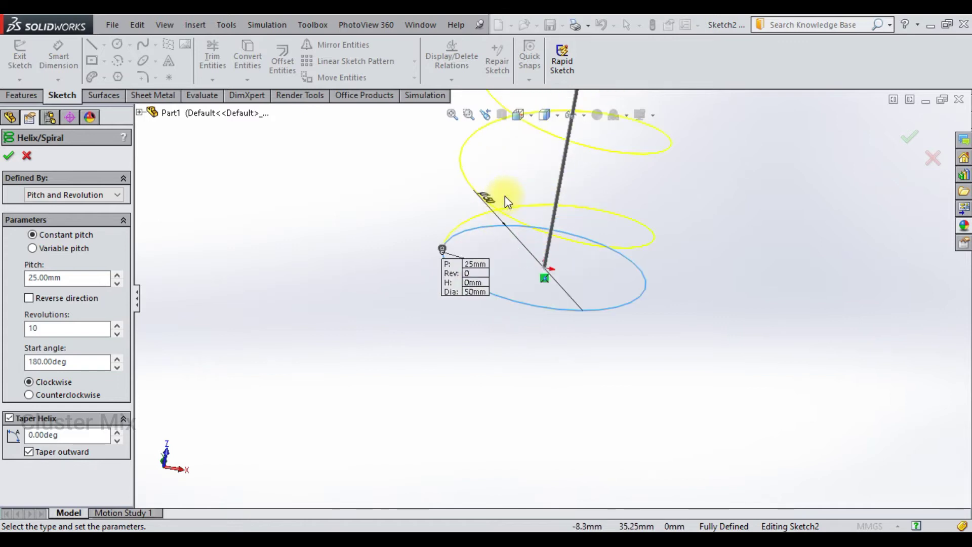
pyautogui.scroll(-2, 505, 196)
# Set the start angle to 90°, try counterclockwise, then return to clockwise winding
pyautogui.click(67, 363)
pyautogui.write('90')
pyautogui.press('Return')
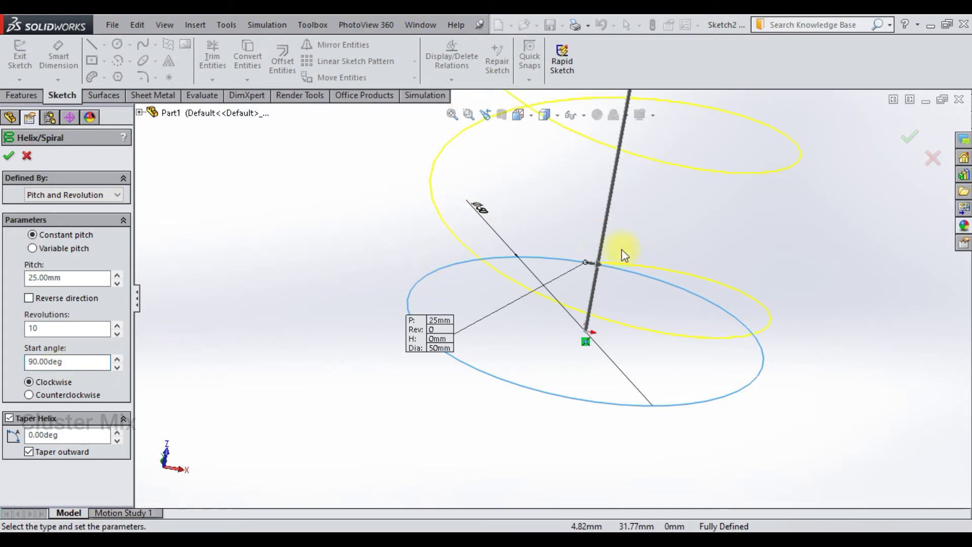
pyautogui.click(29, 395)
pyautogui.click(28, 383)
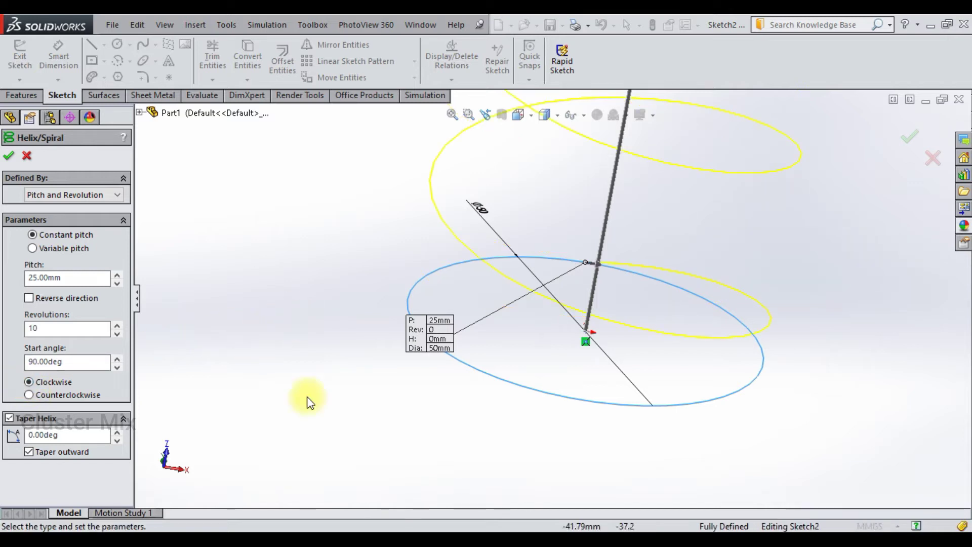
# Try a 45° helix taper, inspect the cone, then turn taper off again
pyautogui.click(43, 434)
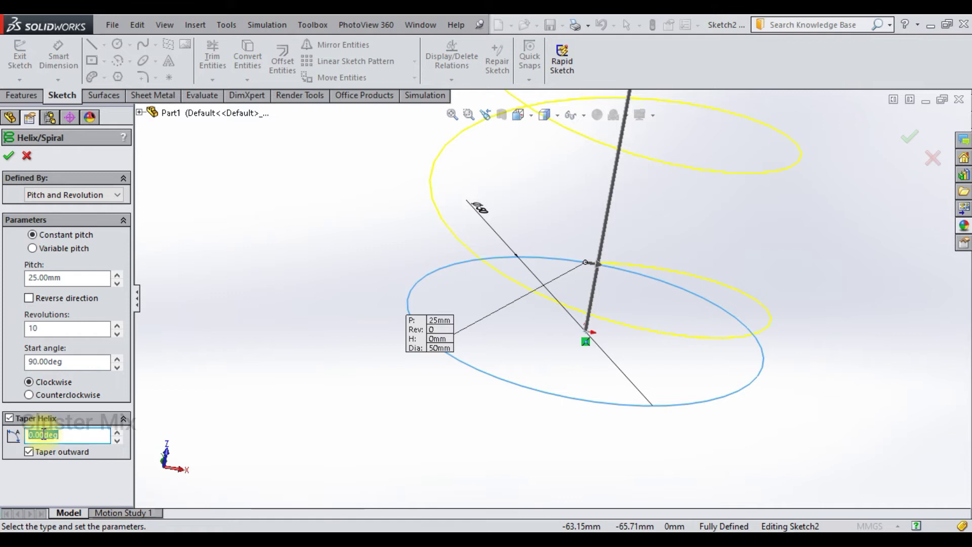
pyautogui.write('45')
pyautogui.press('Return')
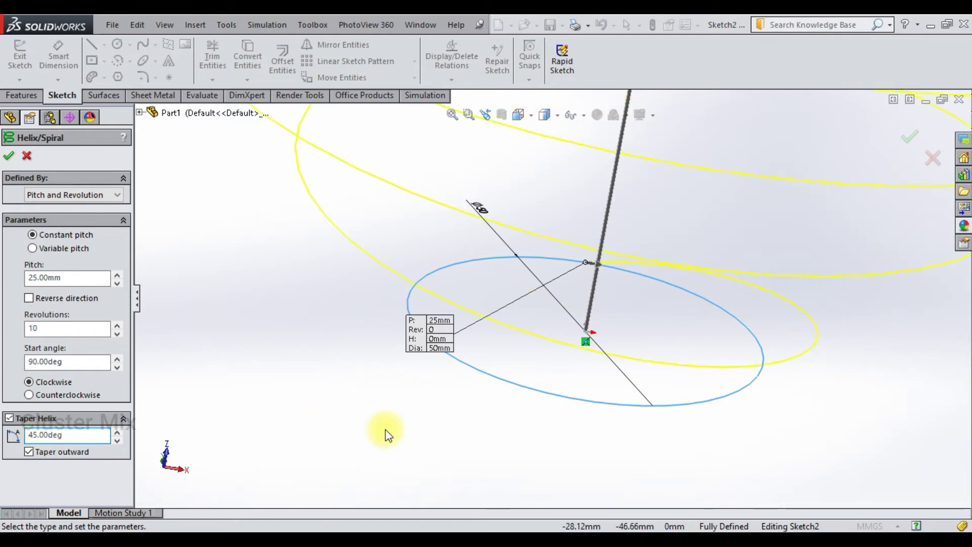
pyautogui.scroll(3, 446, 395)
pyautogui.moveTo(456, 387); pyautogui.dragTo(533, 349, button='middle')
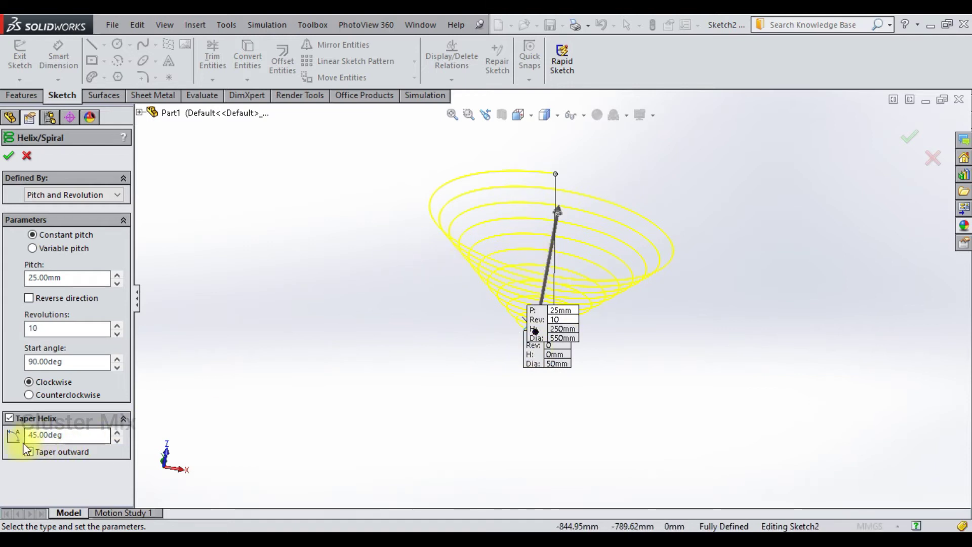
pyautogui.click(9, 418)
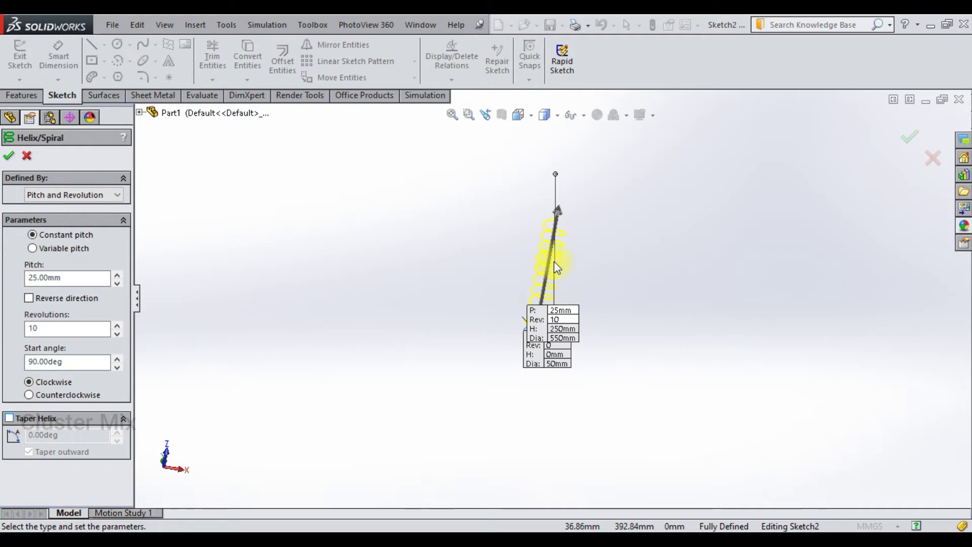
pyautogui.scroll(-2, 594, 296)
pyautogui.scroll(-1, 560, 250)
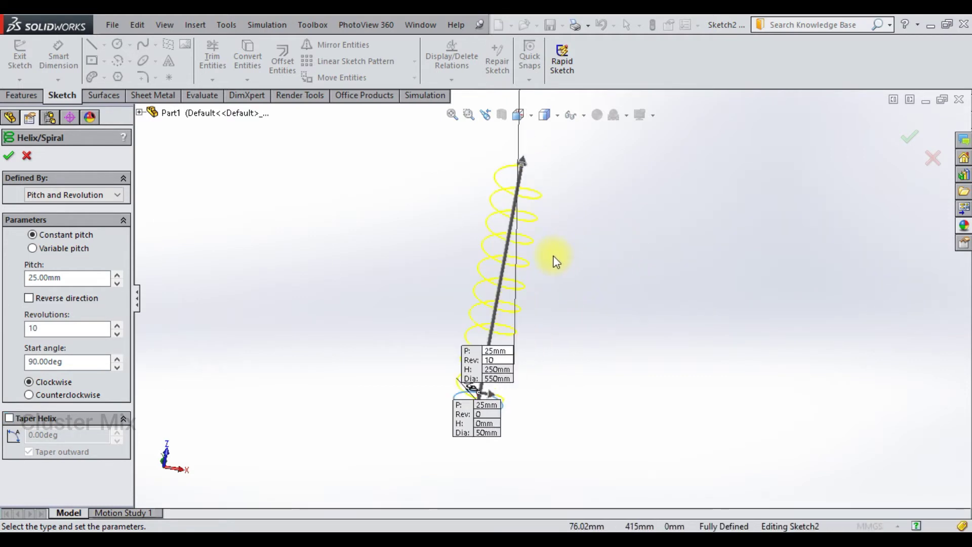
# Switch to variable pitch and give region 2 a 50 mm pitch and 100 mm diameter
pyautogui.click(33, 249)
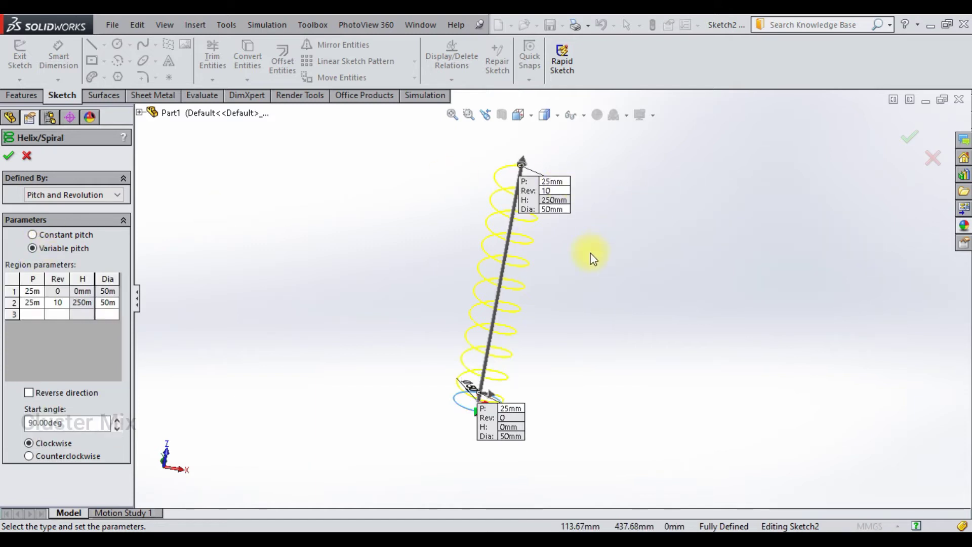
pyautogui.scroll(-1, 593, 256)
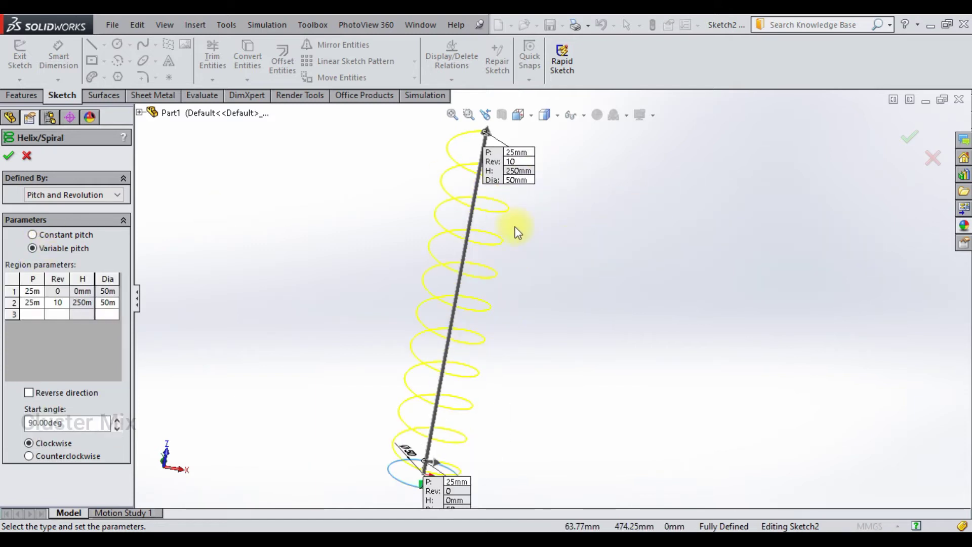
pyautogui.doubleClick(32, 303)
pyautogui.write('50')
pyautogui.press('Tab')
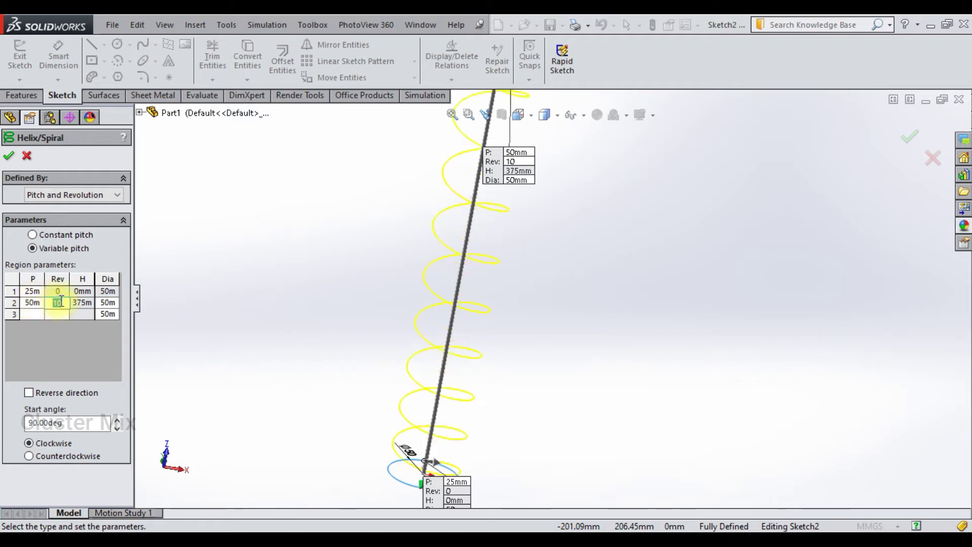
pyautogui.click(638, 224)
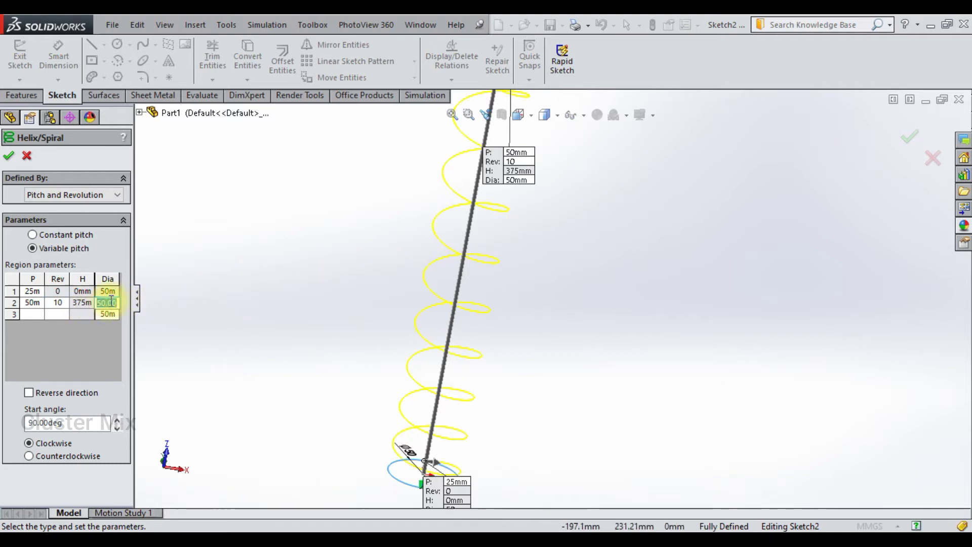
pyautogui.write('100')
pyautogui.press('Return')
pyautogui.scroll(2, 628, 283)
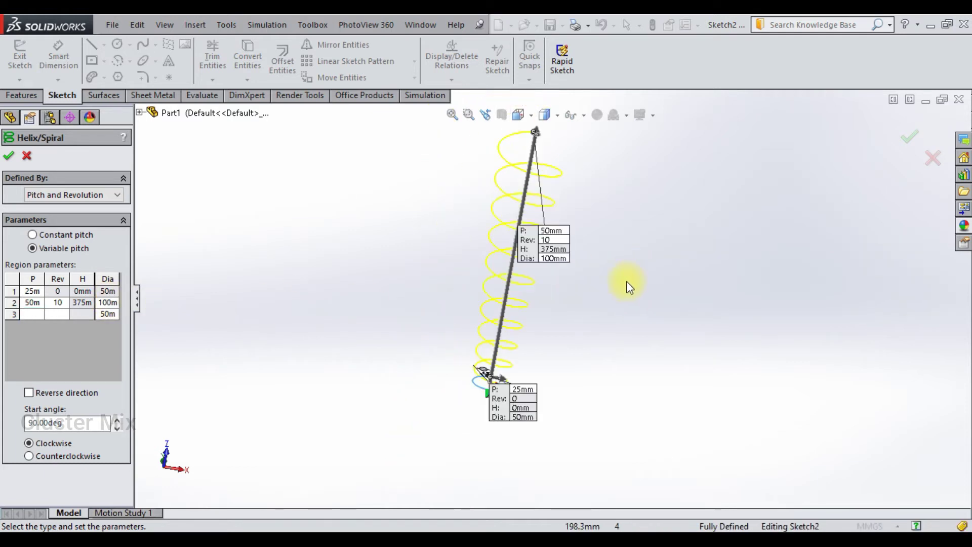
pyautogui.scroll(-1, 583, 236)
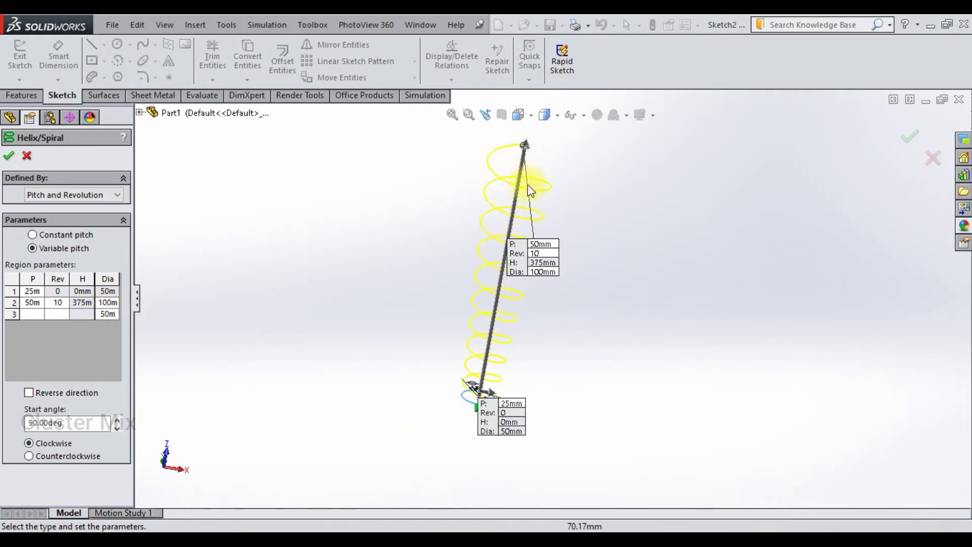
# Add a third region with 100 mm pitch, 12 revolutions and 10 mm diameter
pyautogui.click(32, 314)
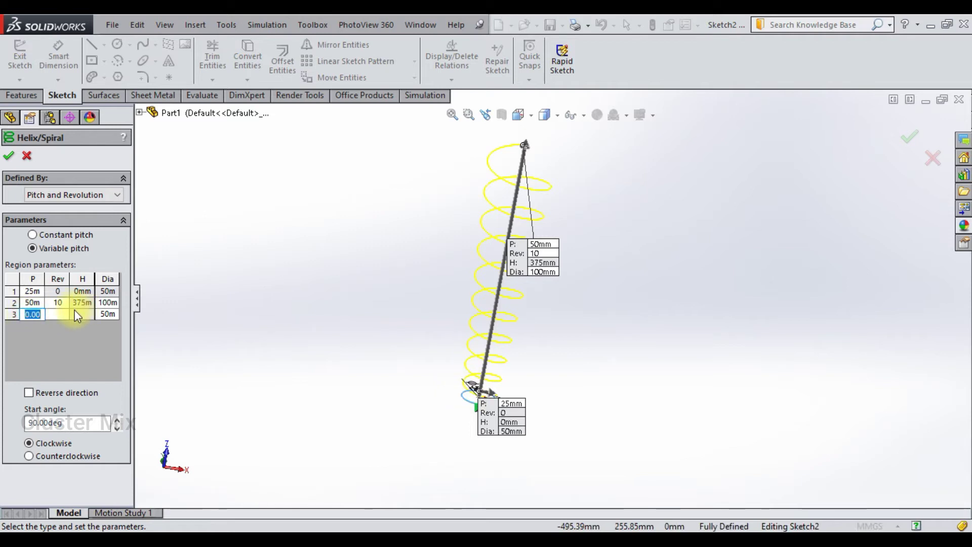
pyautogui.write('100m')
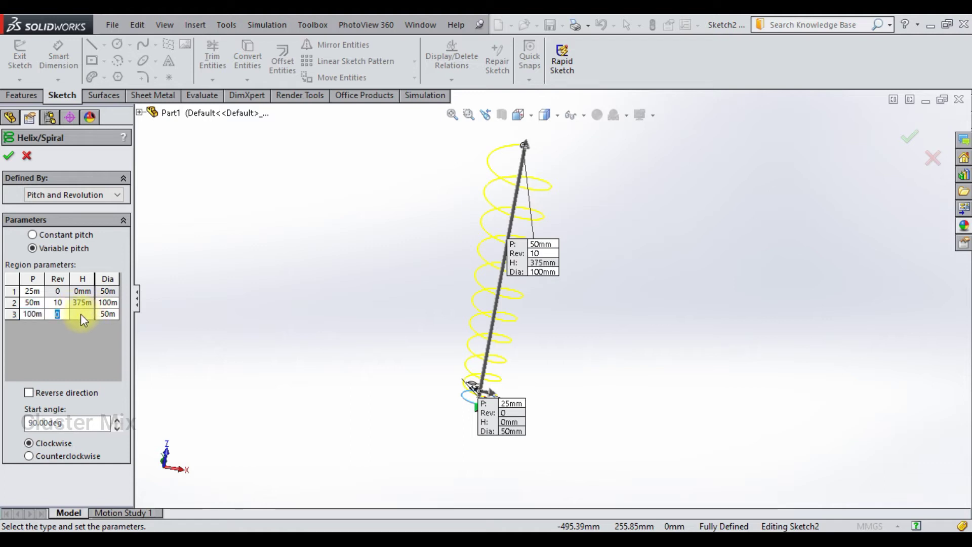
pyautogui.click(66, 315)
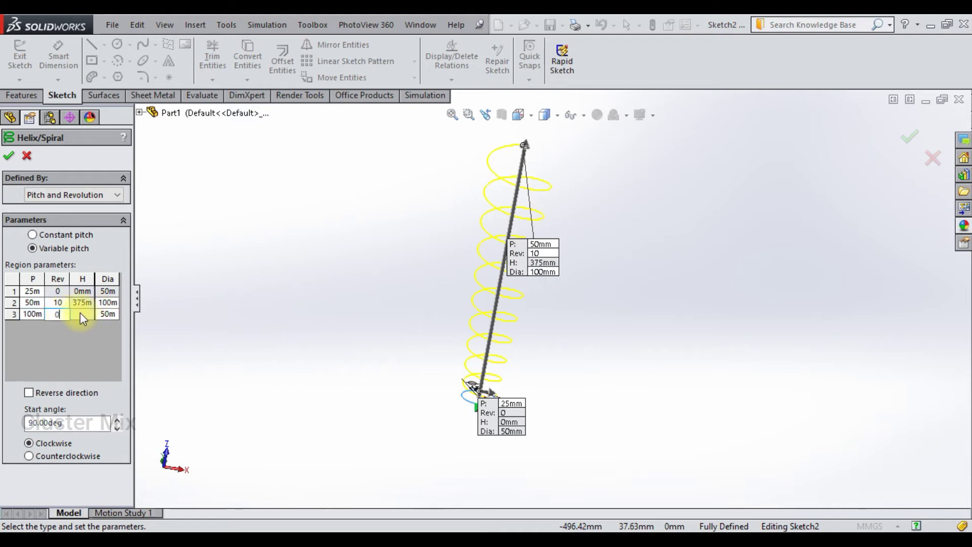
pyautogui.click(61, 315)
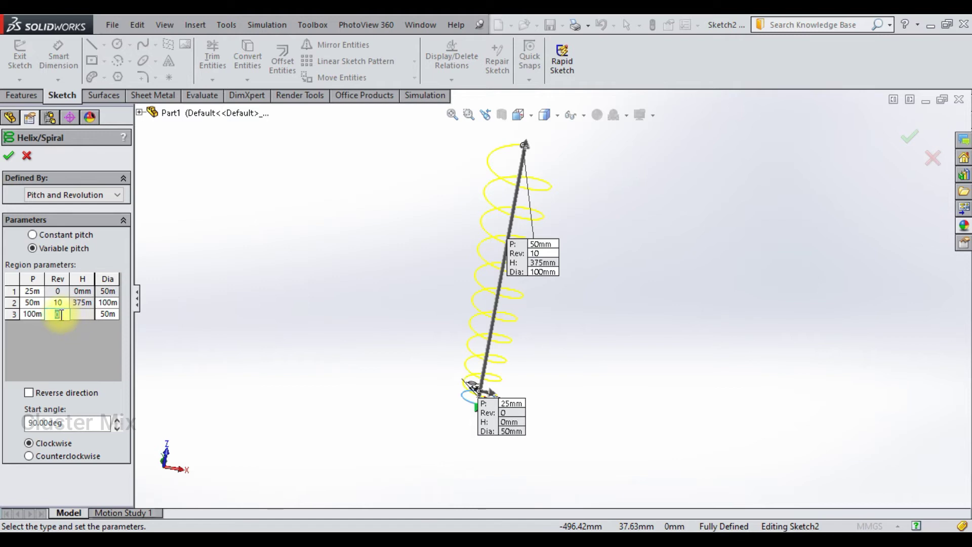
pyautogui.press('Return')
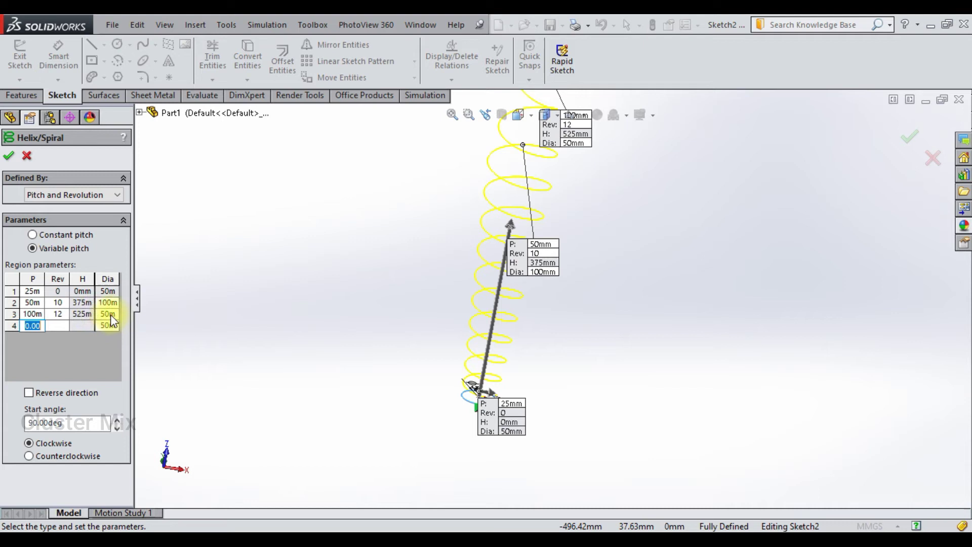
pyautogui.click(110, 314)
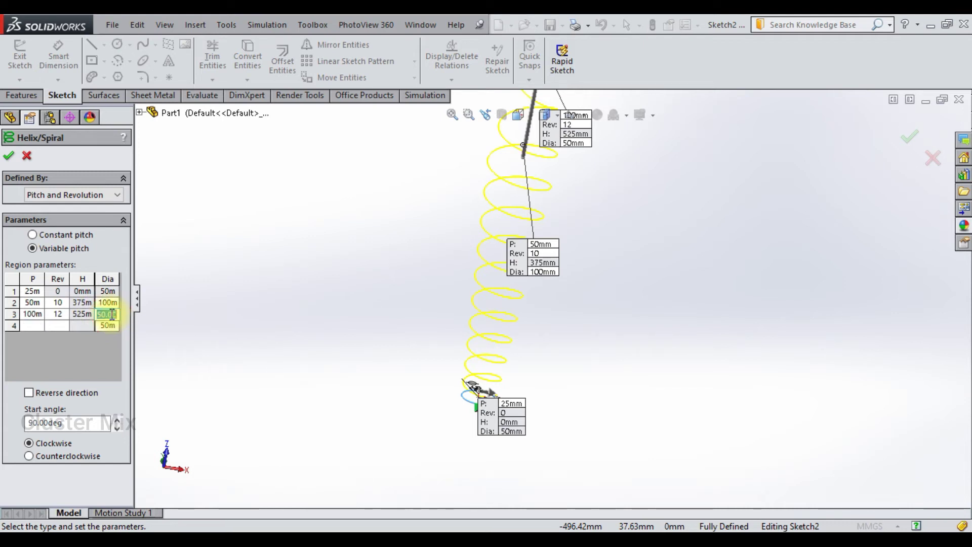
pyautogui.write('10')
pyautogui.press('Return')
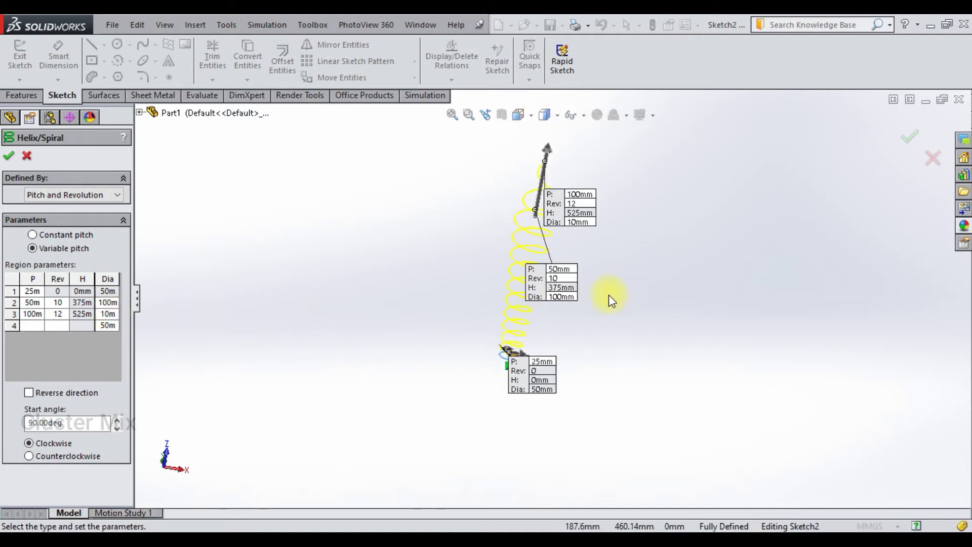
pyautogui.scroll(-2, 561, 187)
pyautogui.scroll(3, 541, 190)
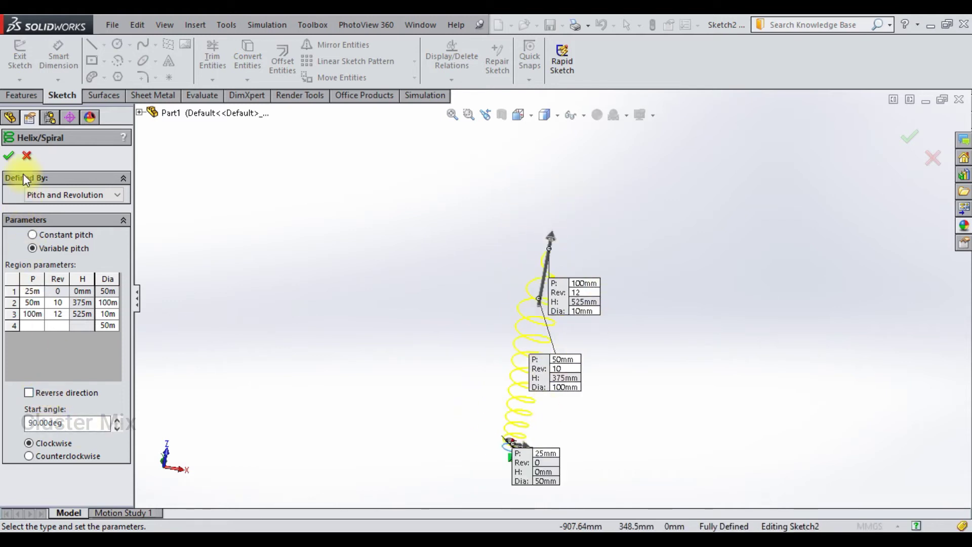
# Accept the helix and create Plane1 perpendicular to it at its start point
pyautogui.click(9, 155)
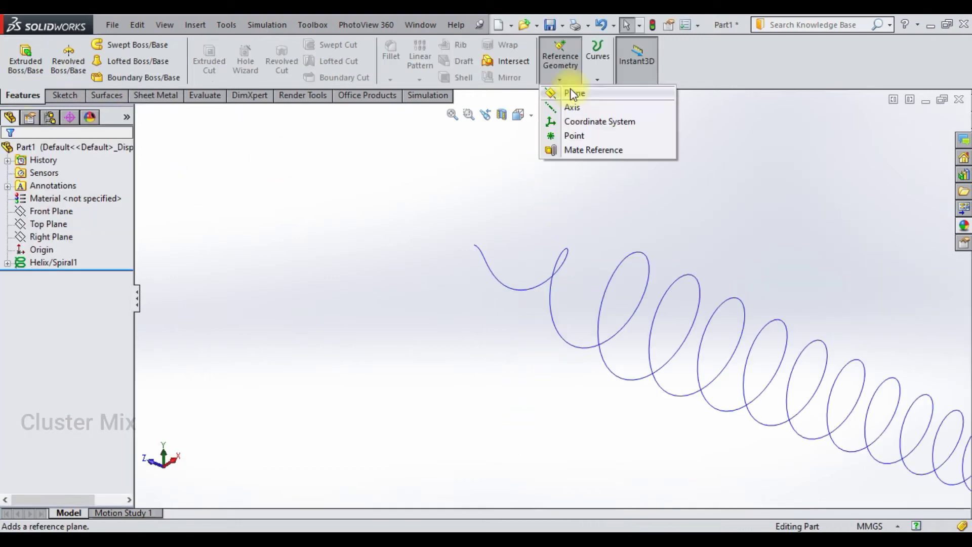
pyautogui.click(561, 94)
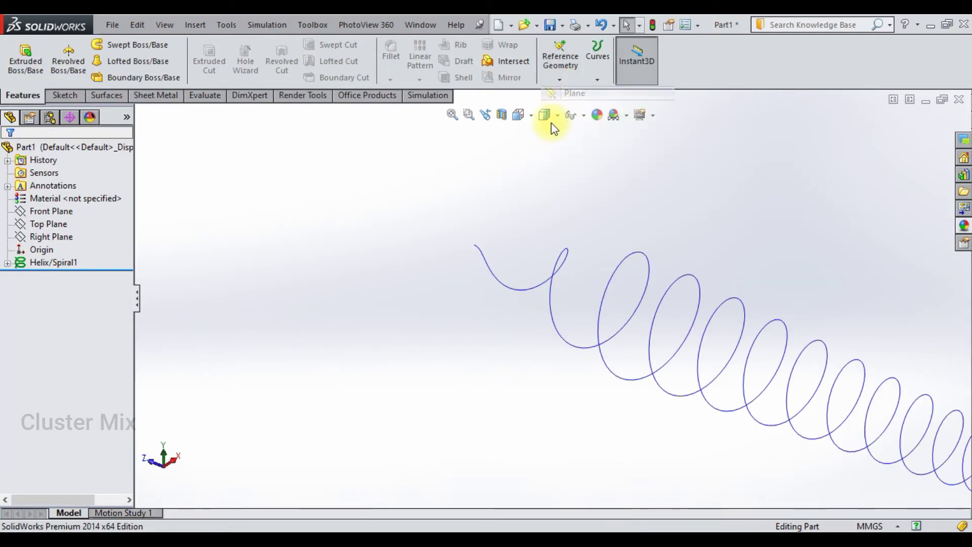
pyautogui.click(480, 254)
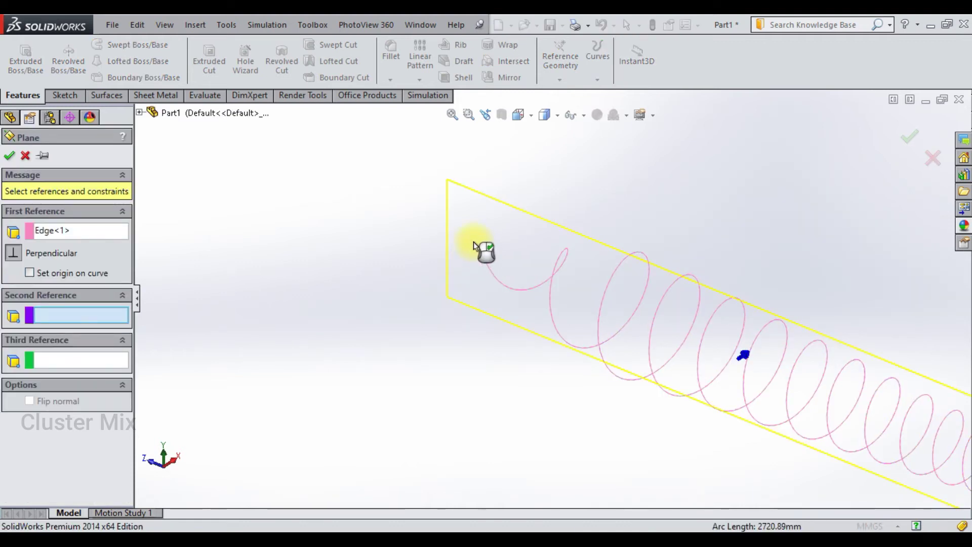
pyautogui.click(472, 244)
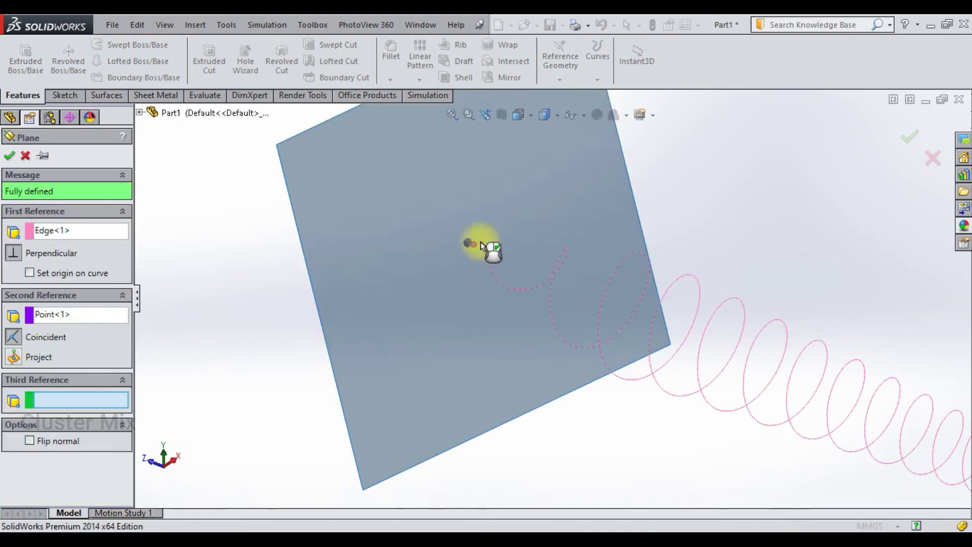
pyautogui.click(13, 156)
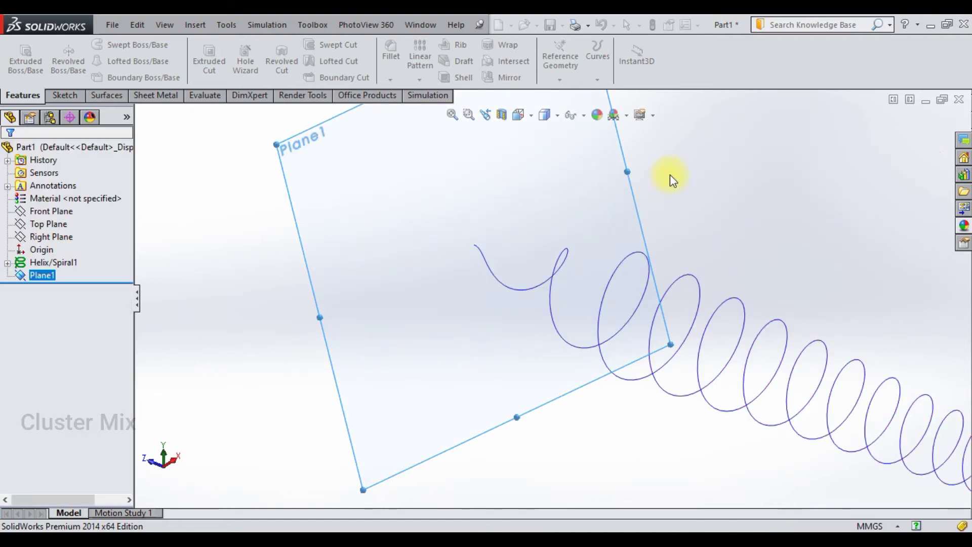
pyautogui.click(640, 207)
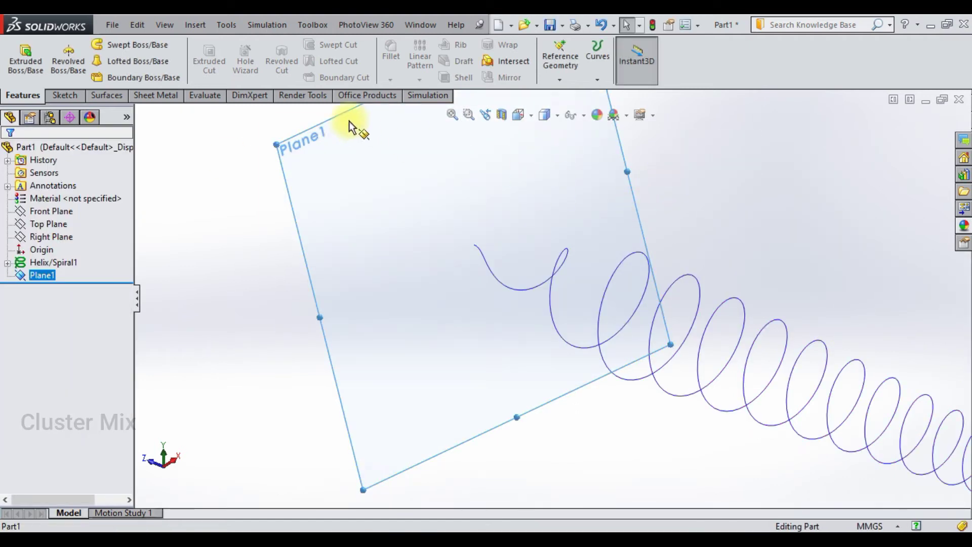
# On Plane1, viewed Normal To, sketch a Ø17.18 circle at the helix start and close Sketch4
pyautogui.click(53, 90)
pyautogui.click(19, 54)
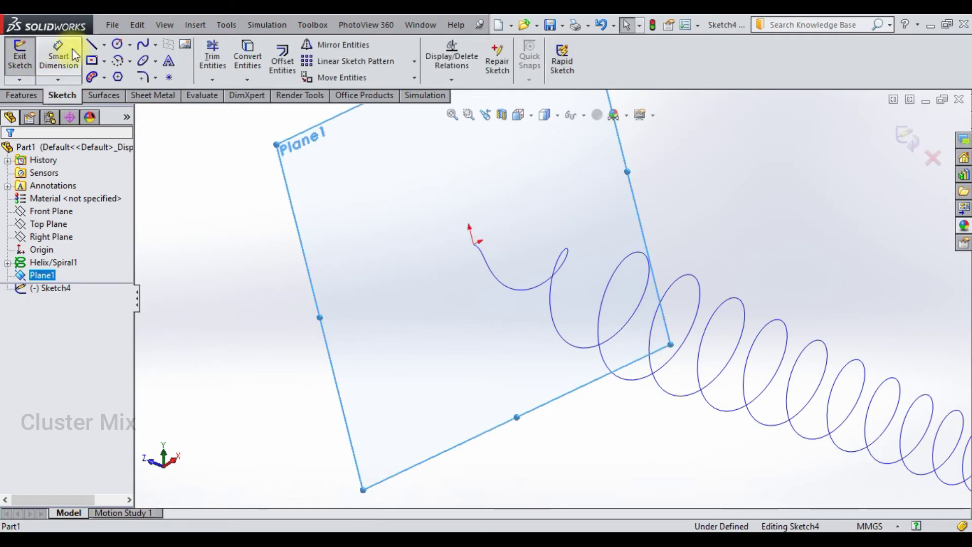
pyautogui.click(116, 46)
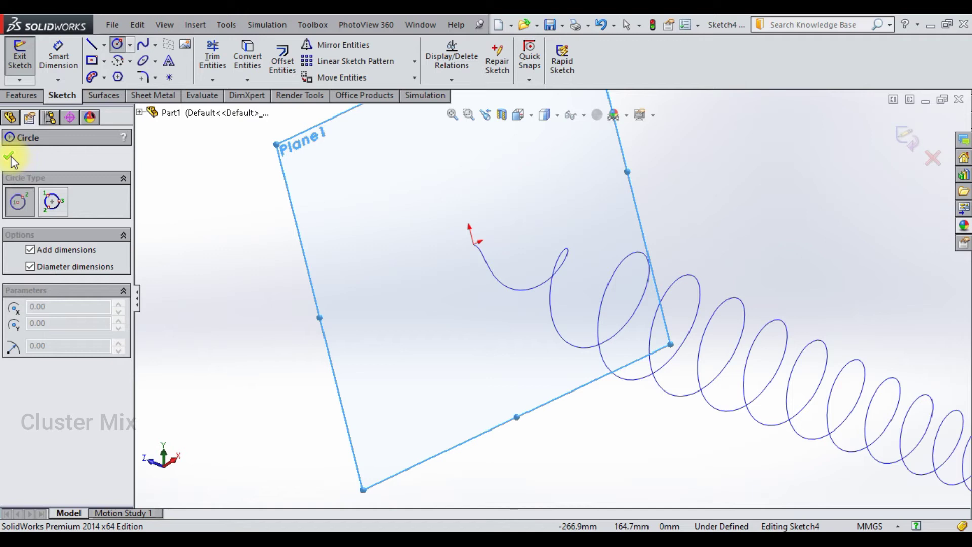
pyautogui.press('space')
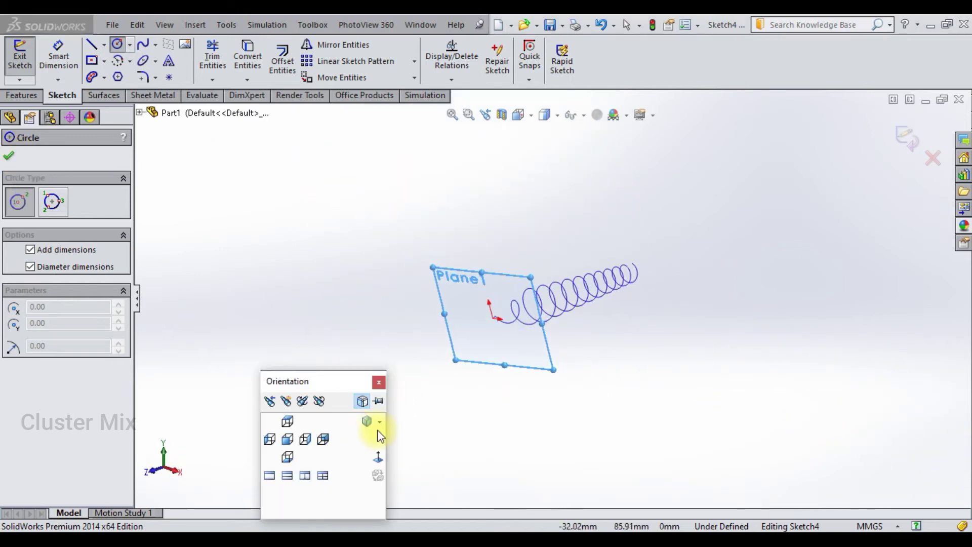
pyautogui.click(381, 454)
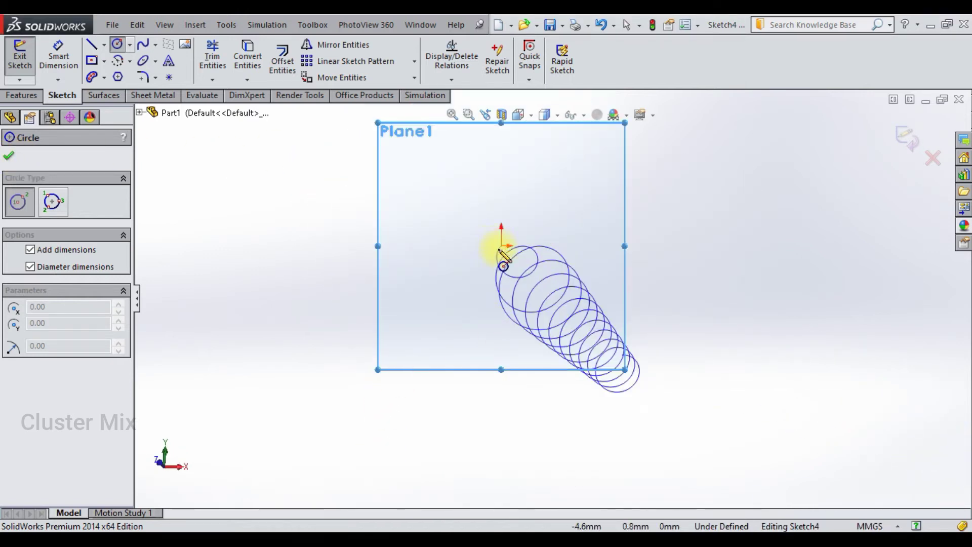
pyautogui.scroll(-4, 503, 253)
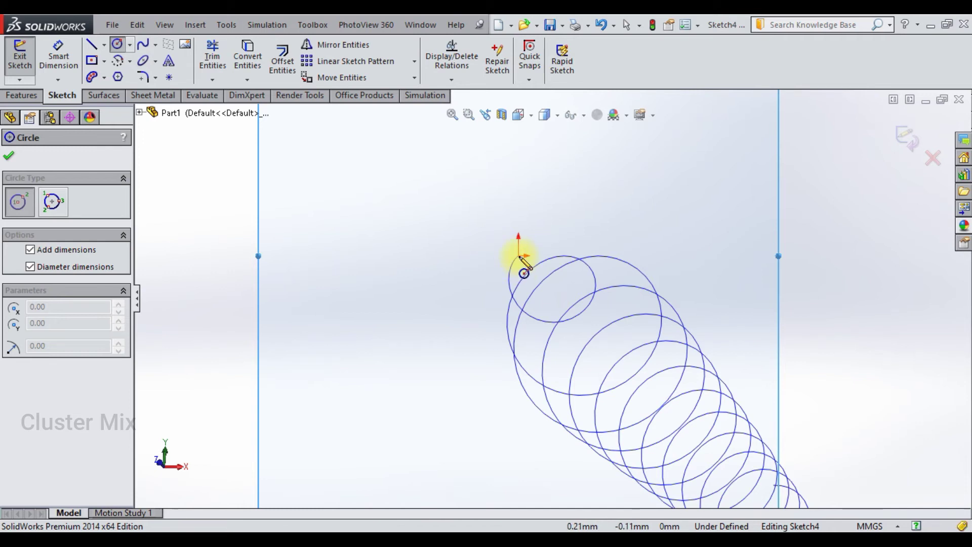
pyautogui.click(519, 256)
pyautogui.click(507, 247)
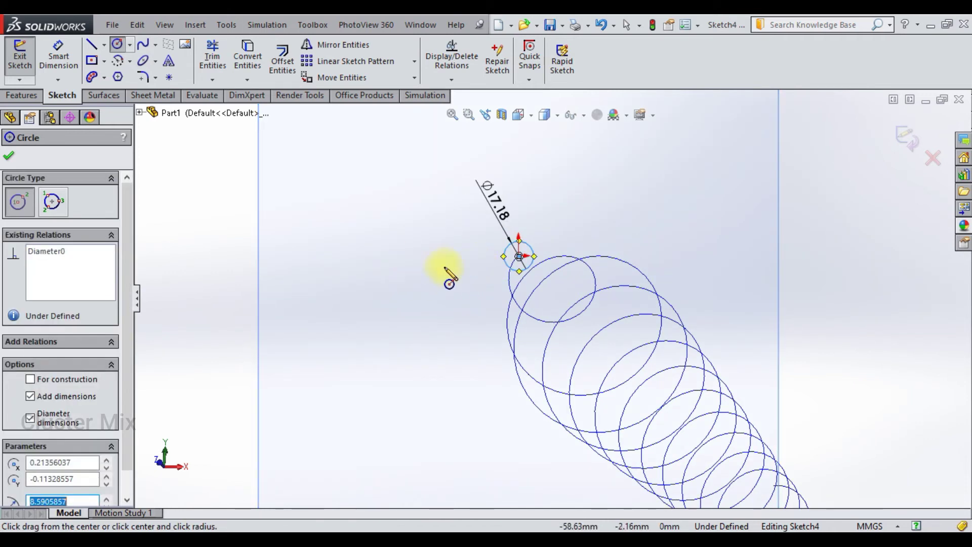
pyautogui.press('Escape')
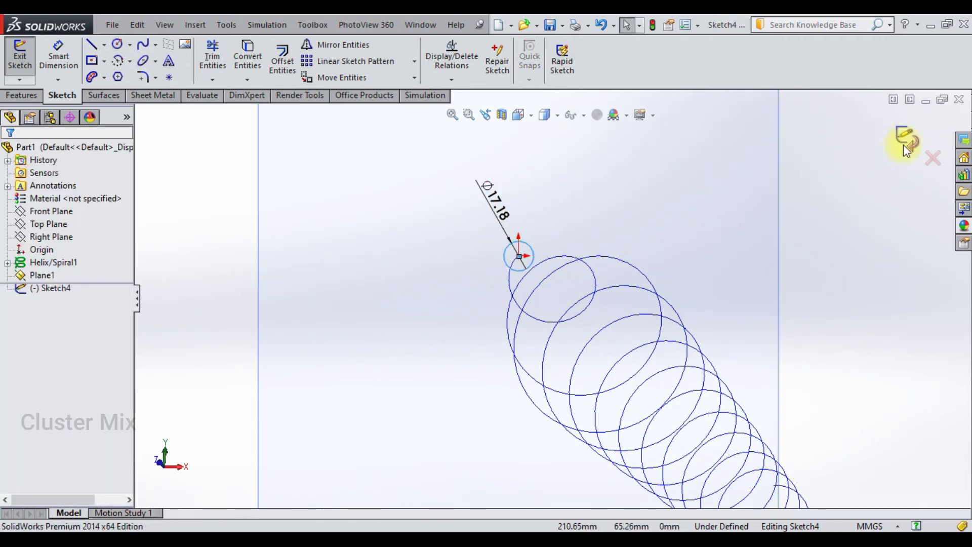
pyautogui.click(904, 141)
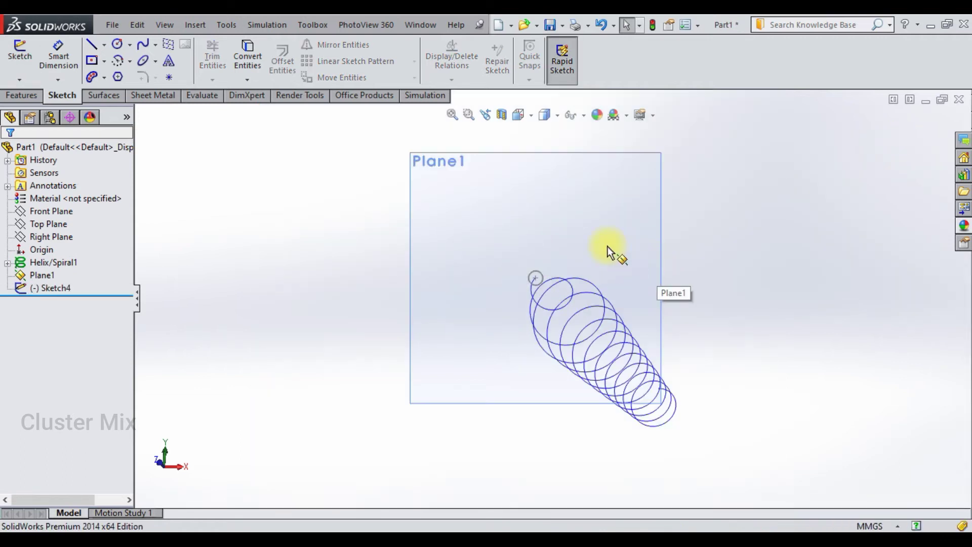
pyautogui.click(20, 96)
# Sweep the Sketch4 circle along Helix/Spiral1 to create the solid spring Sweep2
pyautogui.click(118, 44)
pyautogui.click(512, 266)
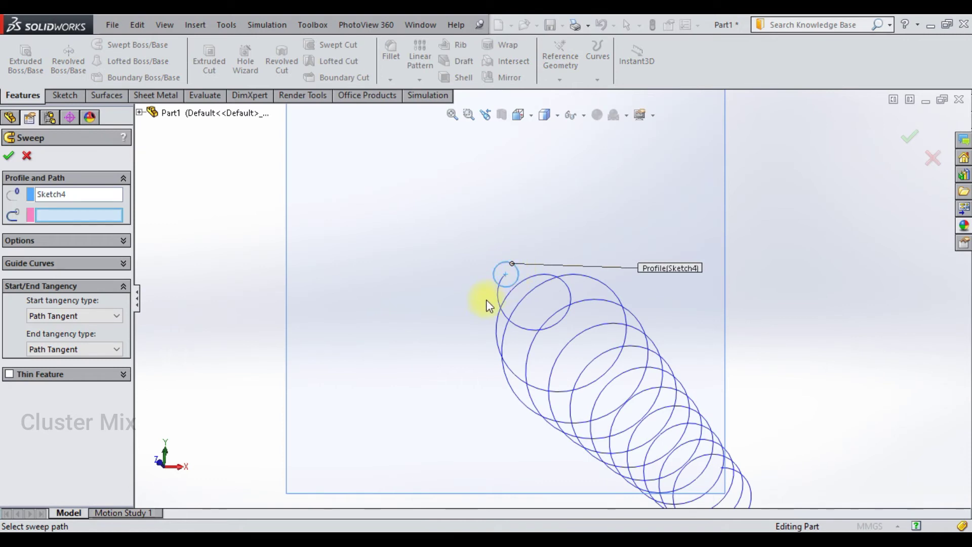
pyautogui.click(566, 286)
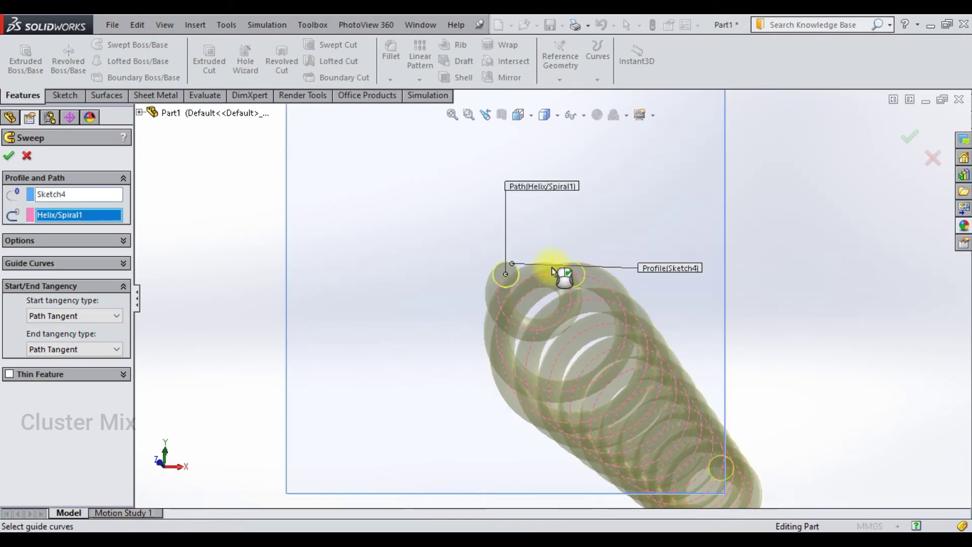
pyautogui.click(8, 157)
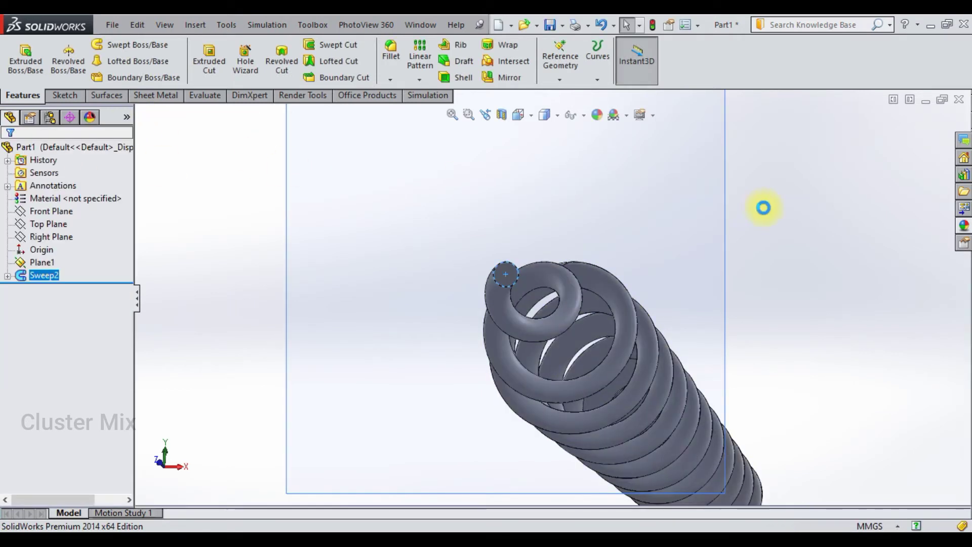
# Delete the Sweep2 spring feature and confirm, keeping Helix/Spiral1 and the circle sketch
pyautogui.press('f')
pyautogui.moveTo(727, 310); pyautogui.dragTo(613, 304, button='middle')
pyautogui.scroll(-3, 647, 324)
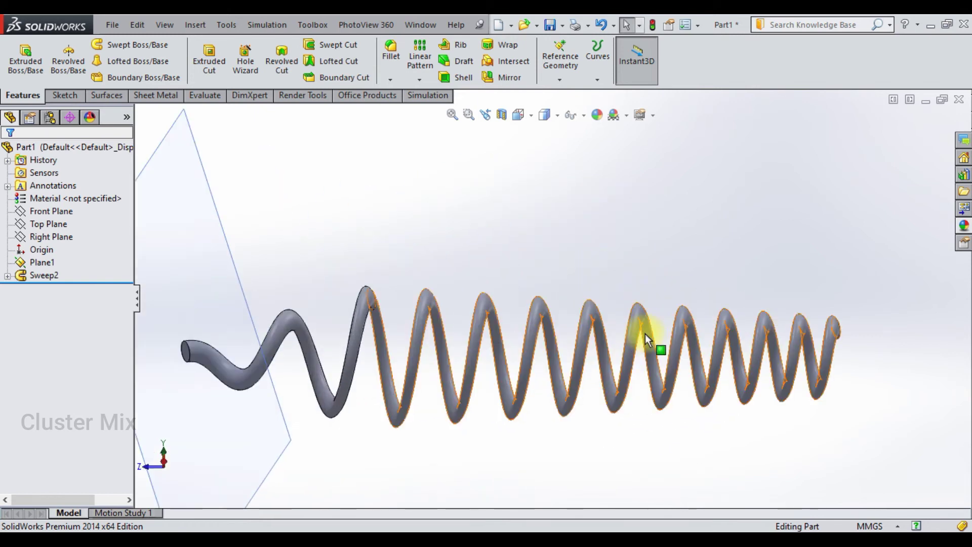
pyautogui.scroll(2, 646, 327)
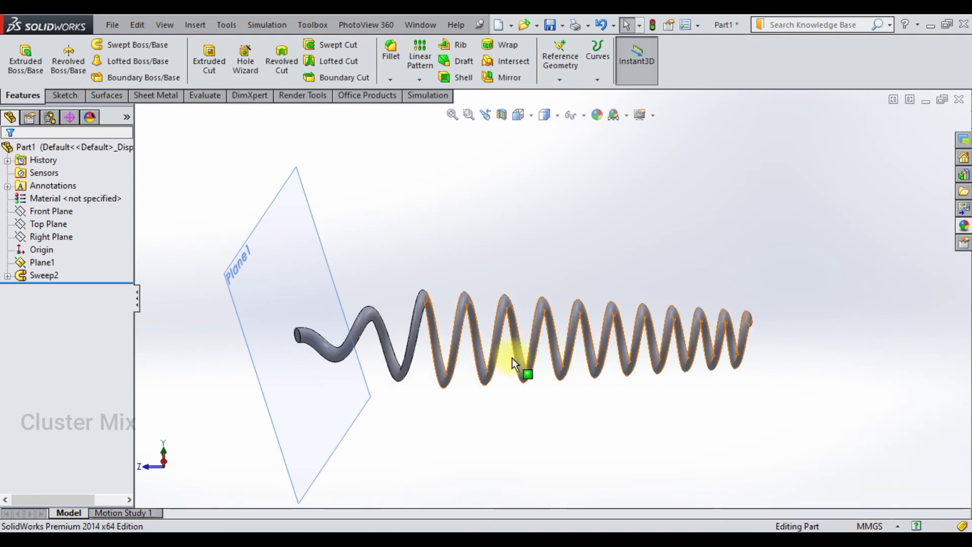
pyautogui.click(46, 276)
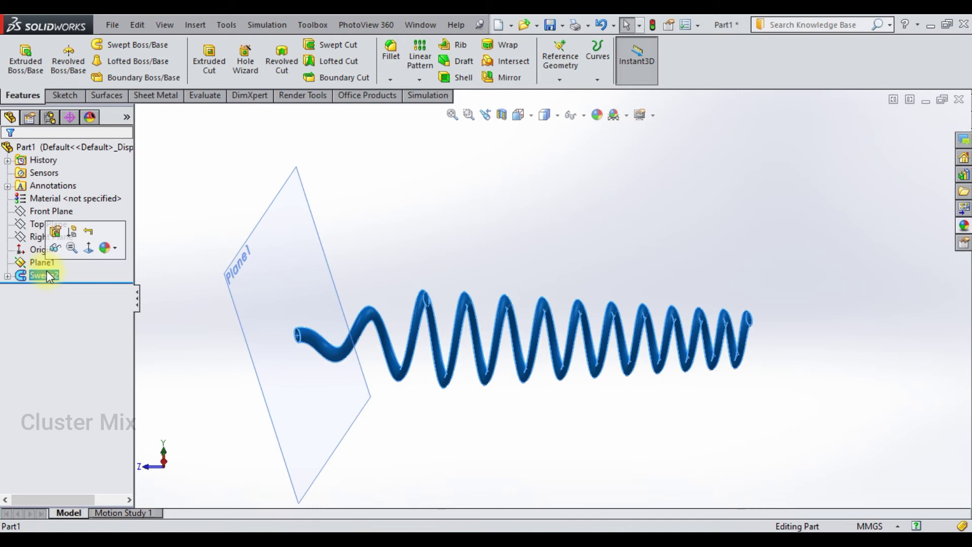
pyautogui.press('Delete')
pyautogui.click(574, 209)
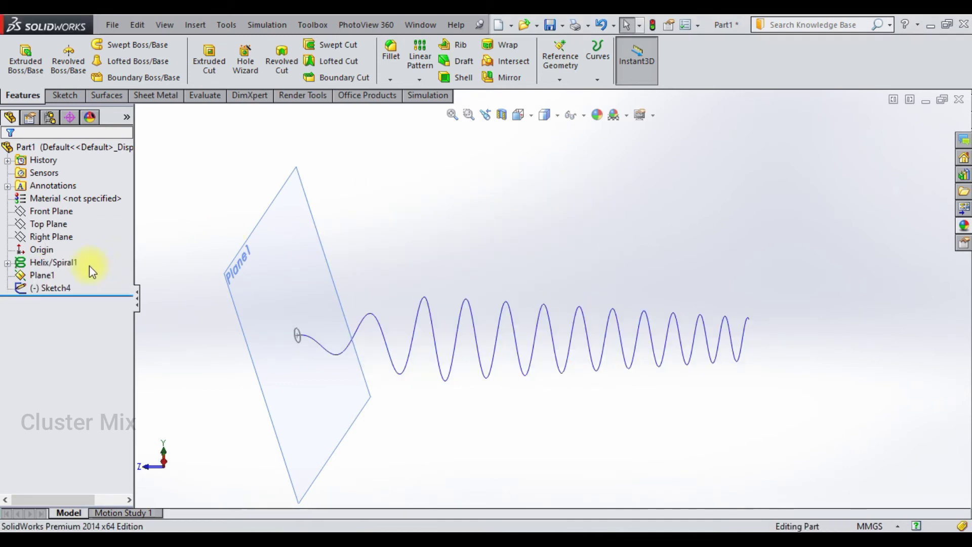
# Edit Helix/Spiral1 and change its definition to Height and Revolution
pyautogui.click(51, 262)
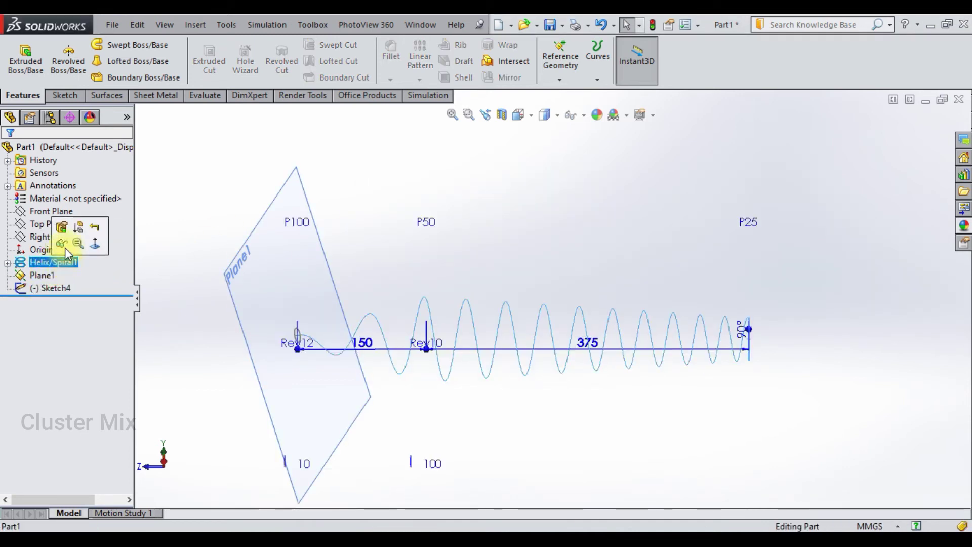
pyautogui.click(62, 228)
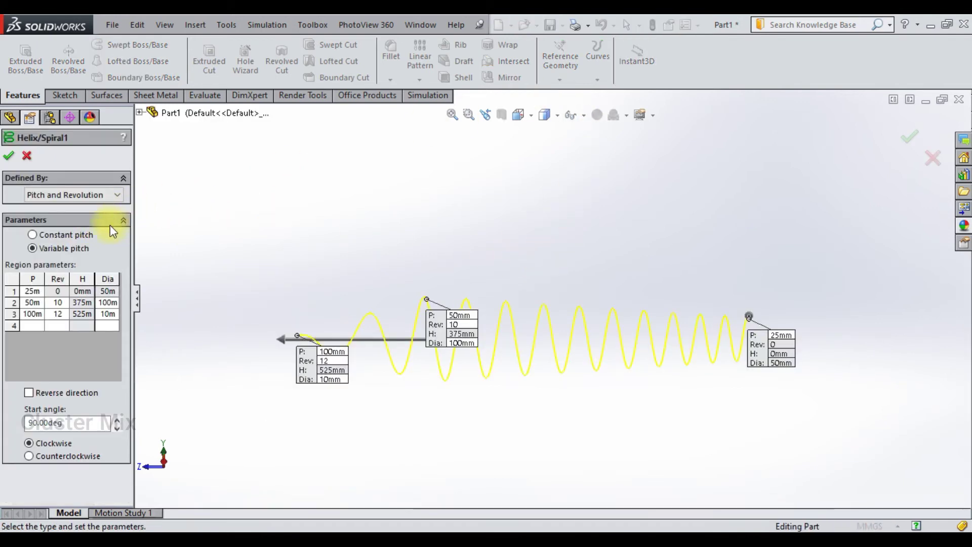
pyautogui.click(91, 195)
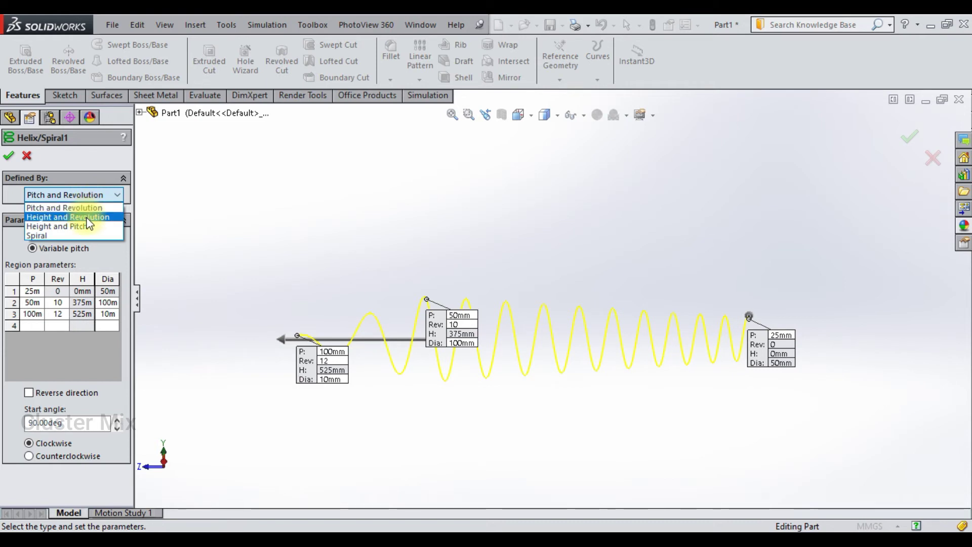
pyautogui.click(87, 217)
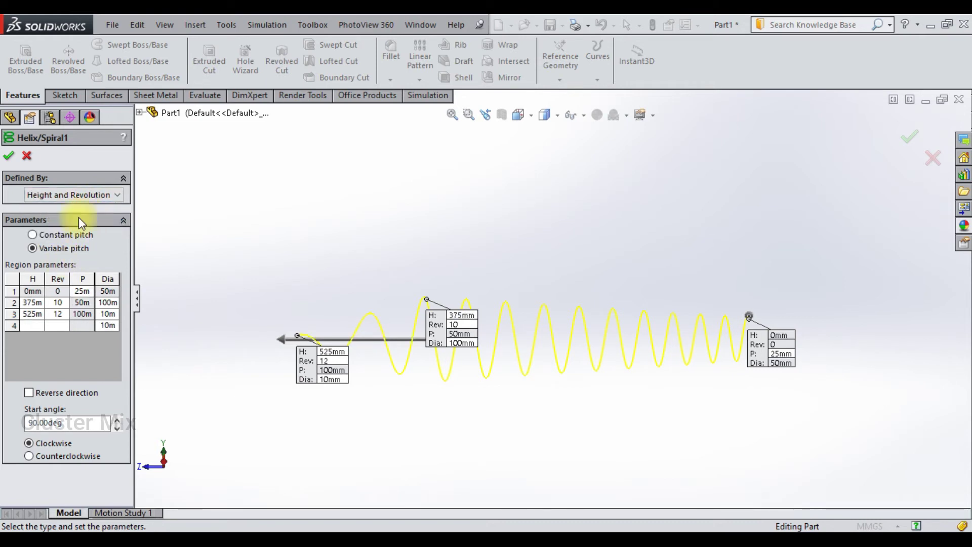
# Try constant pitch with a 360 mm height, then return to variable pitch
pyautogui.click(34, 233)
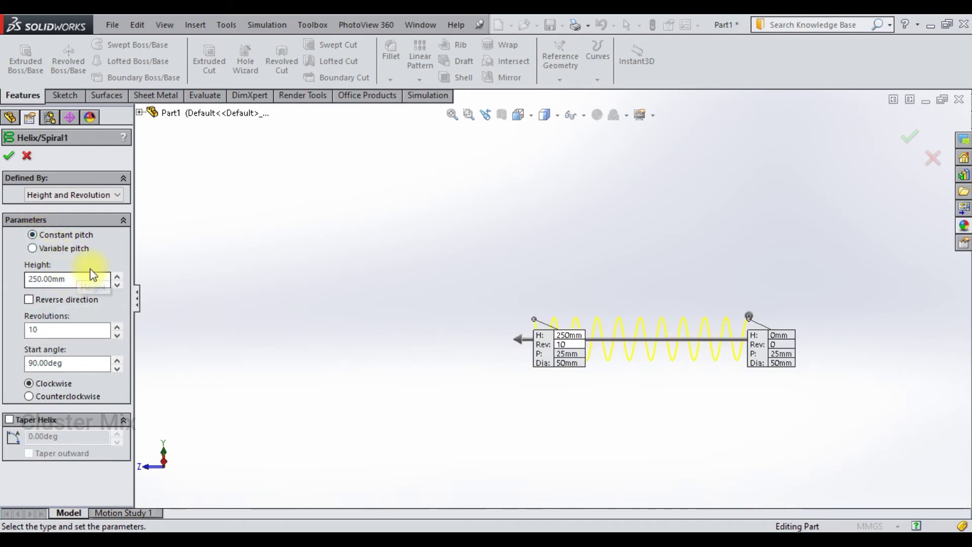
pyautogui.click(117, 275)
pyautogui.moveTo(117, 275); pyautogui.dragTo(117, 275)
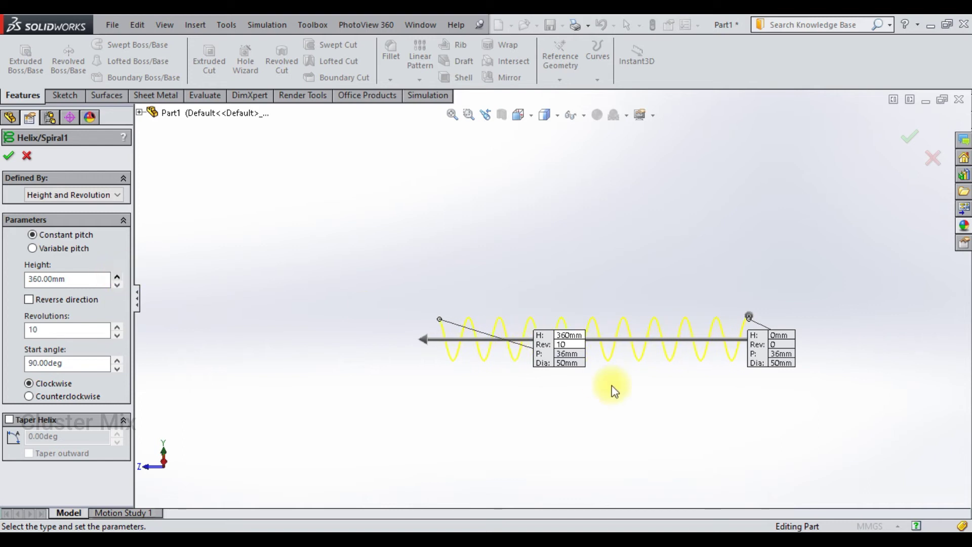
pyautogui.click(59, 248)
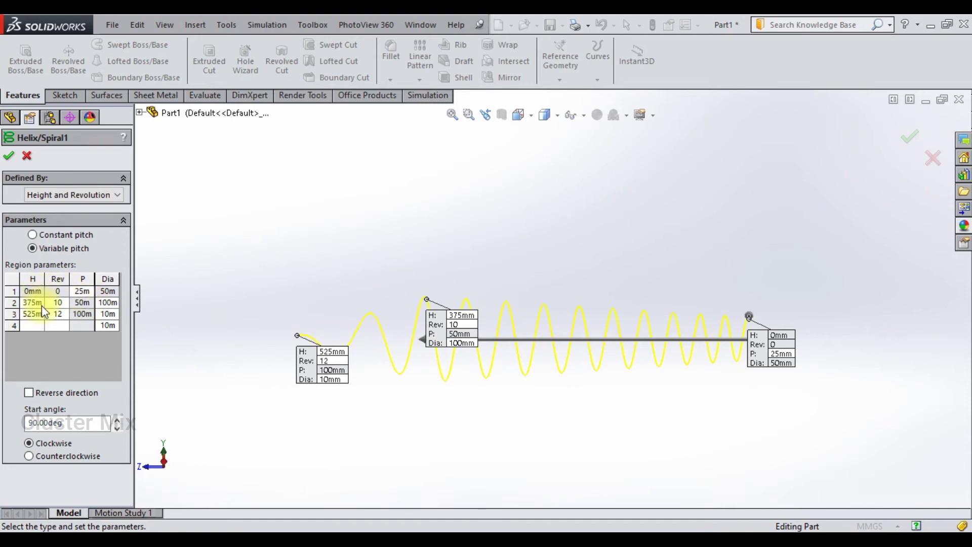
pyautogui.click(99, 195)
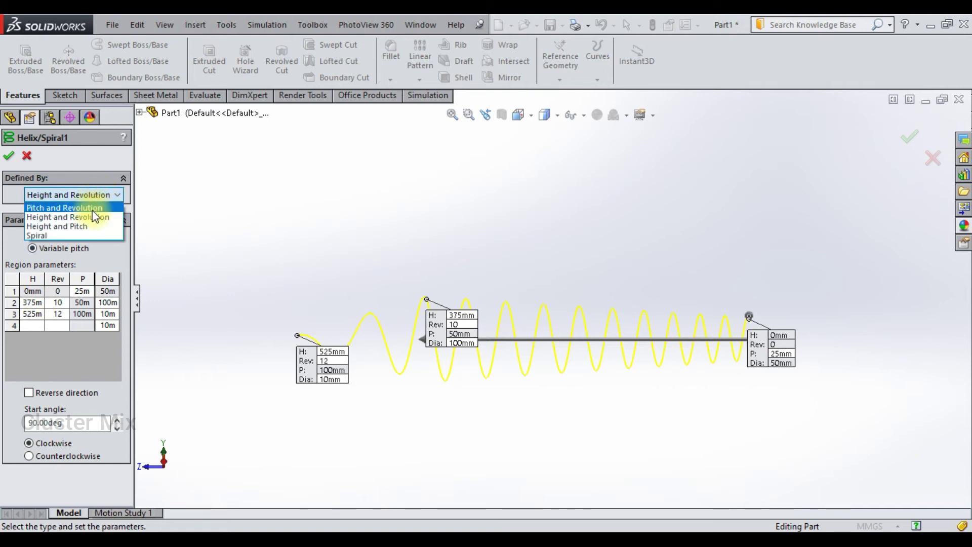
# Define the helix by Height and Pitch, trying constant pitch at 86 mm pitch and 390 mm height
pyautogui.click(84, 226)
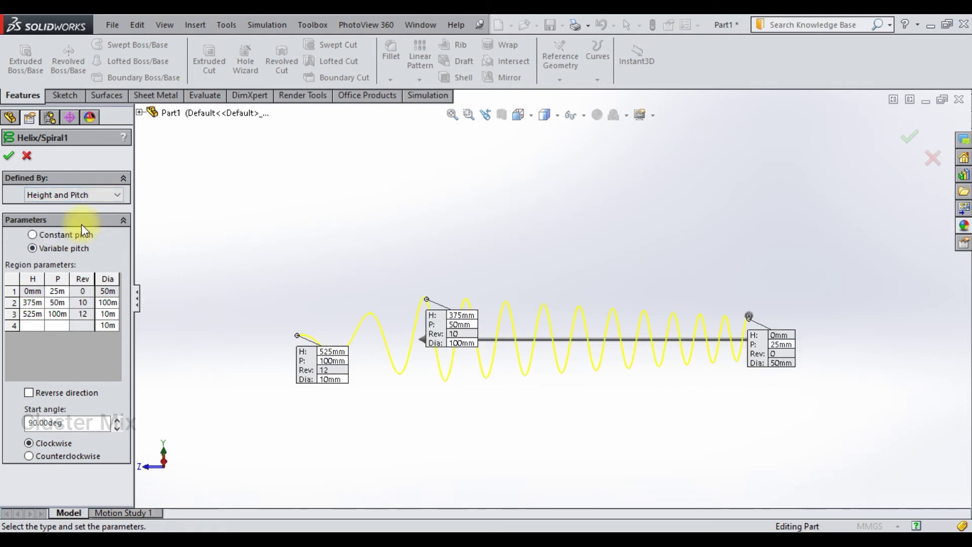
pyautogui.click(33, 235)
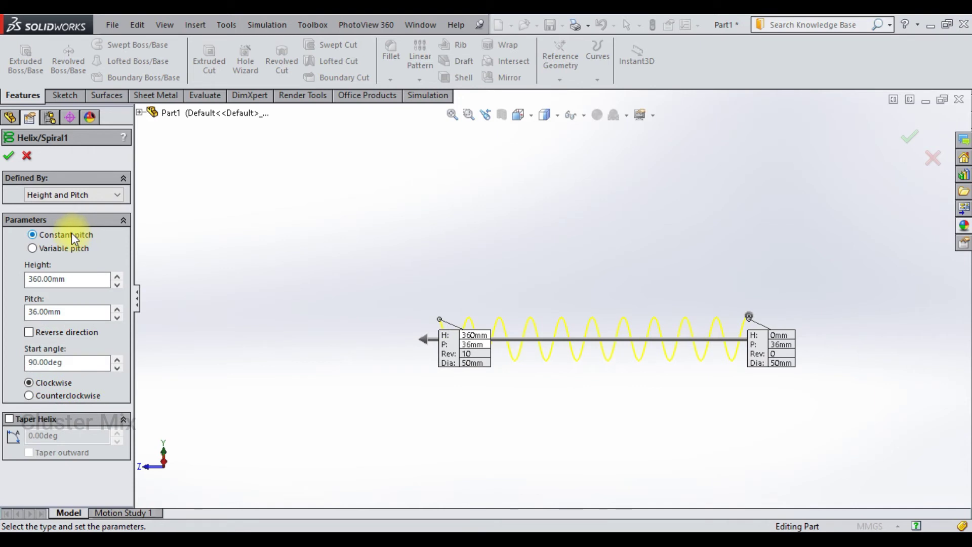
pyautogui.click(117, 311)
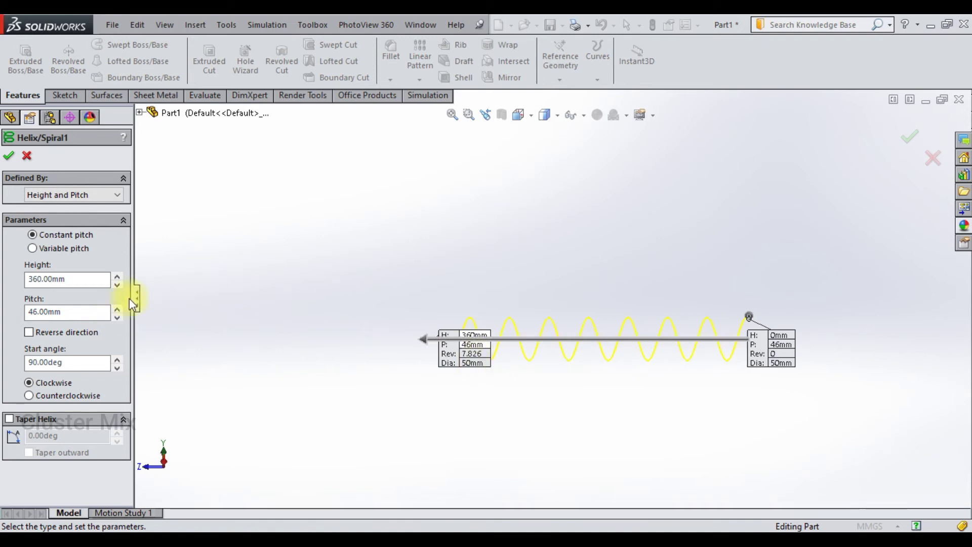
pyautogui.click(117, 308)
pyautogui.click(117, 308)
pyautogui.click(117, 308)
pyautogui.click(117, 308)
pyautogui.click(117, 276)
pyautogui.click(117, 276)
pyautogui.click(117, 276)
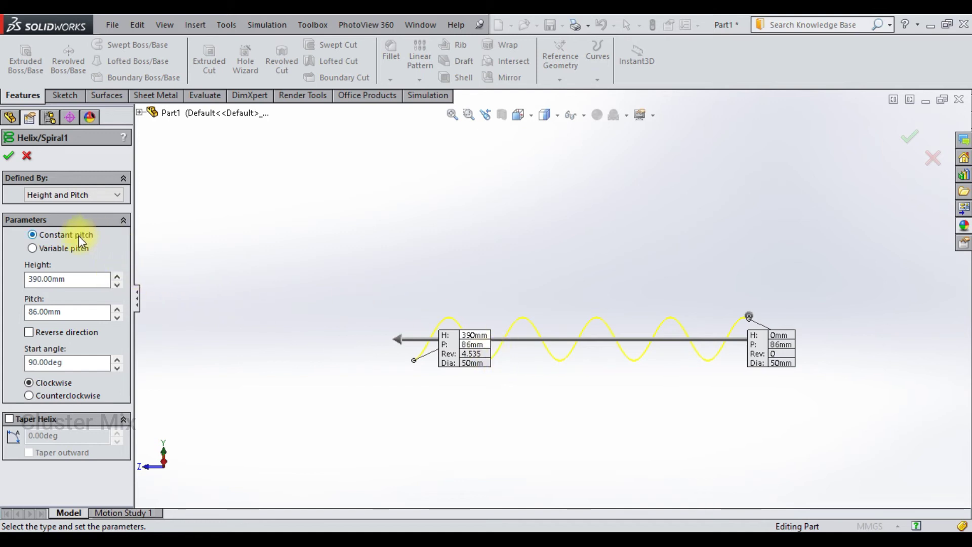
# Switch the helix back to variable pitch, leaving the definition type unchanged
pyautogui.click(64, 249)
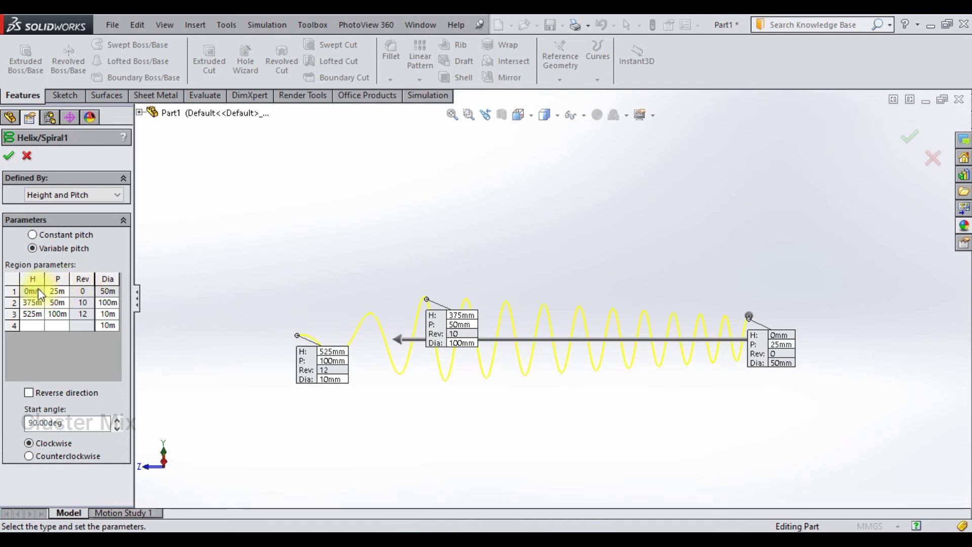
pyautogui.click(79, 196)
pyautogui.click(65, 242)
# Redefine the helix curve as a flat Spiral
pyautogui.click(74, 197)
pyautogui.click(48, 232)
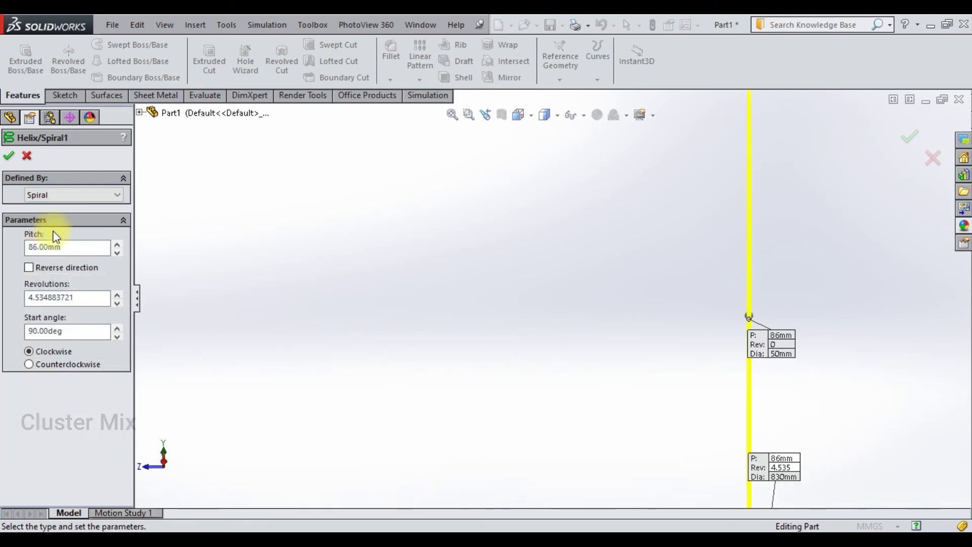
pyautogui.moveTo(618, 288)
pyautogui.mouseDown(button='middle')
pyautogui.moveTo(699, 330)
pyautogui.moveTo(618, 284)
pyautogui.mouseUp(button='middle')
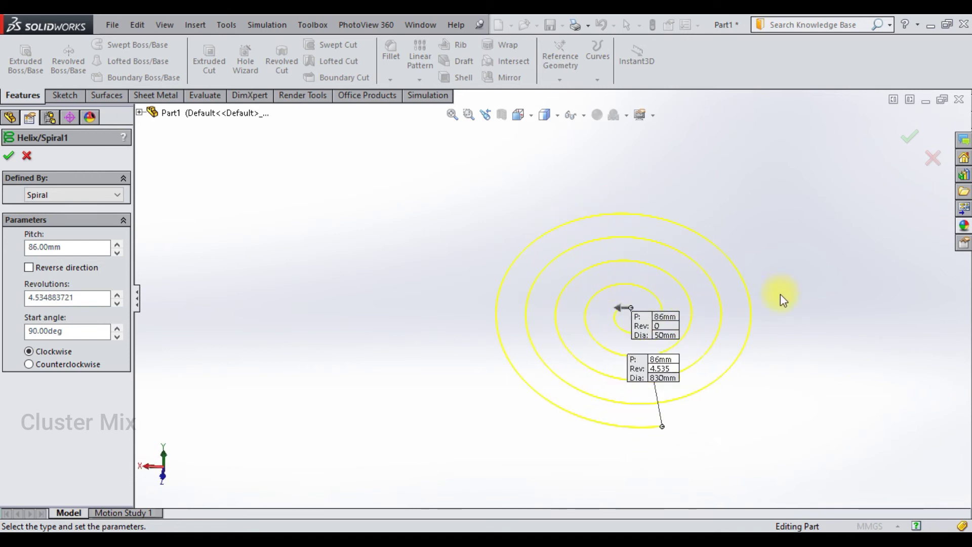
pyautogui.scroll(-3, 780, 294)
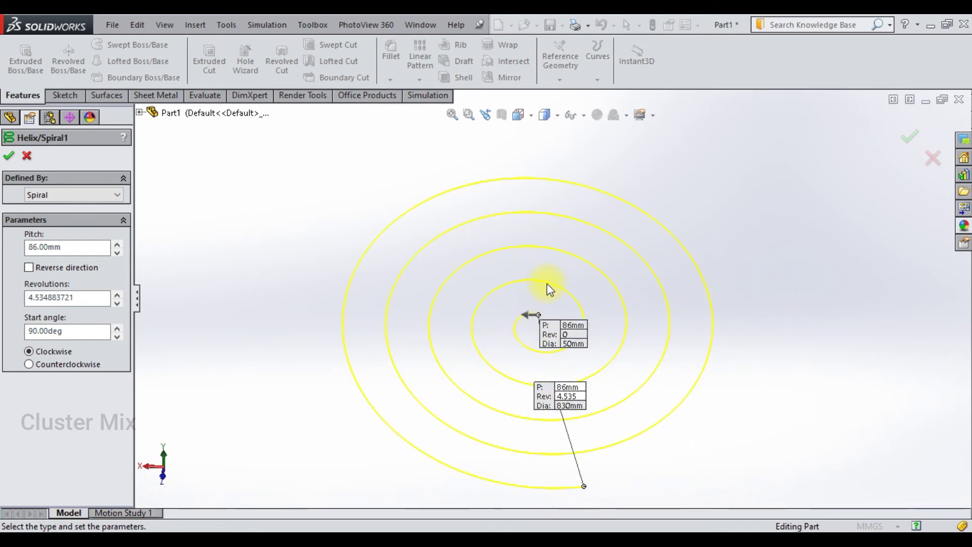
# Adjust the spiral to 116 mm pitch and 5.53 revolutions
pyautogui.click(119, 245)
pyautogui.click(118, 245)
pyautogui.click(119, 245)
pyautogui.click(119, 245)
pyautogui.click(119, 244)
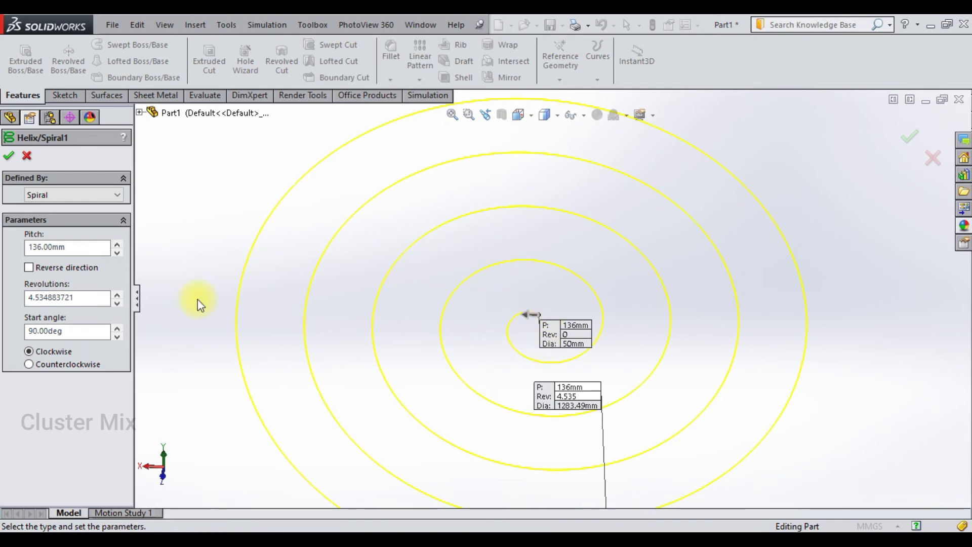
pyautogui.click(117, 253)
pyautogui.click(117, 253)
pyautogui.click(117, 295)
pyautogui.click(117, 296)
pyautogui.click(117, 296)
pyautogui.click(117, 296)
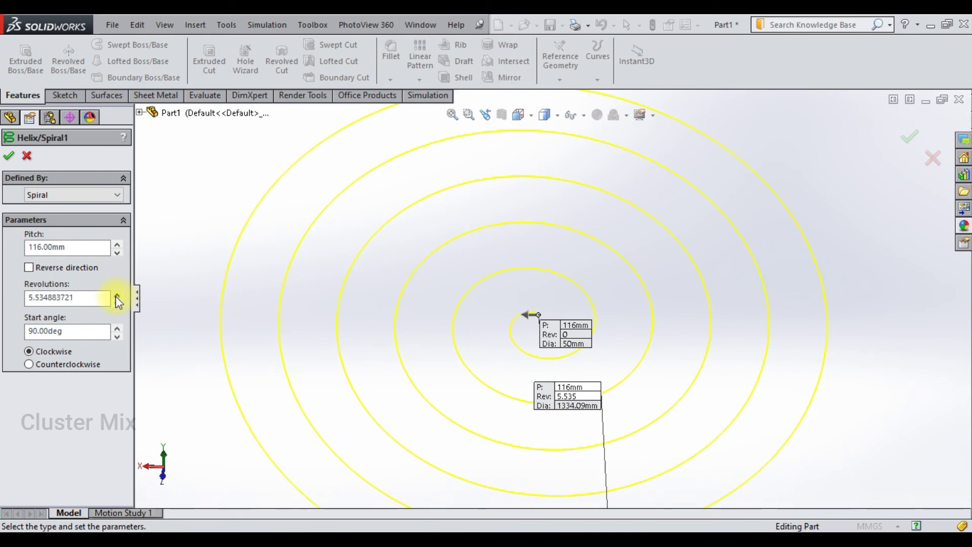
# Set the spiral's start angle to 180° and keep it winding clockwise
pyautogui.click(75, 330)
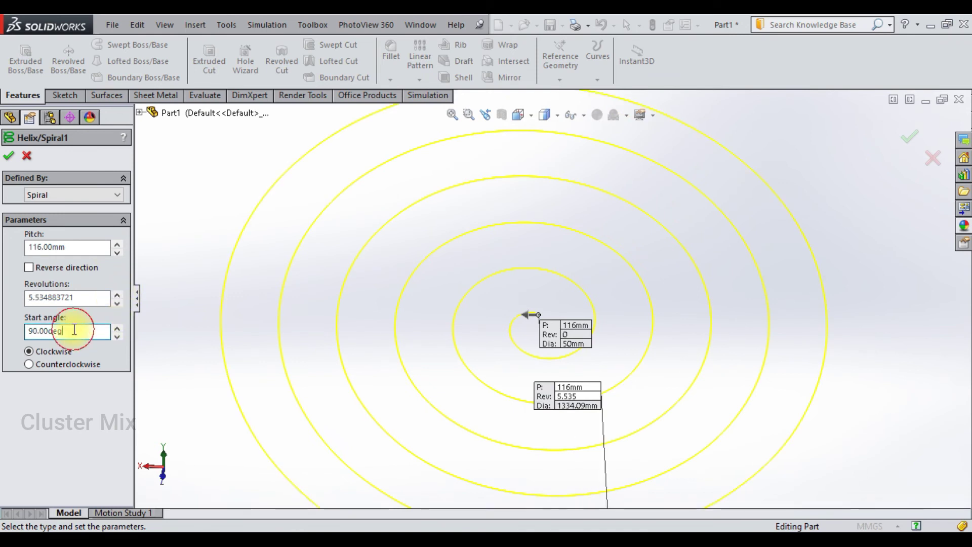
pyautogui.doubleClick(74, 330)
pyautogui.write('180')
pyautogui.press('Return')
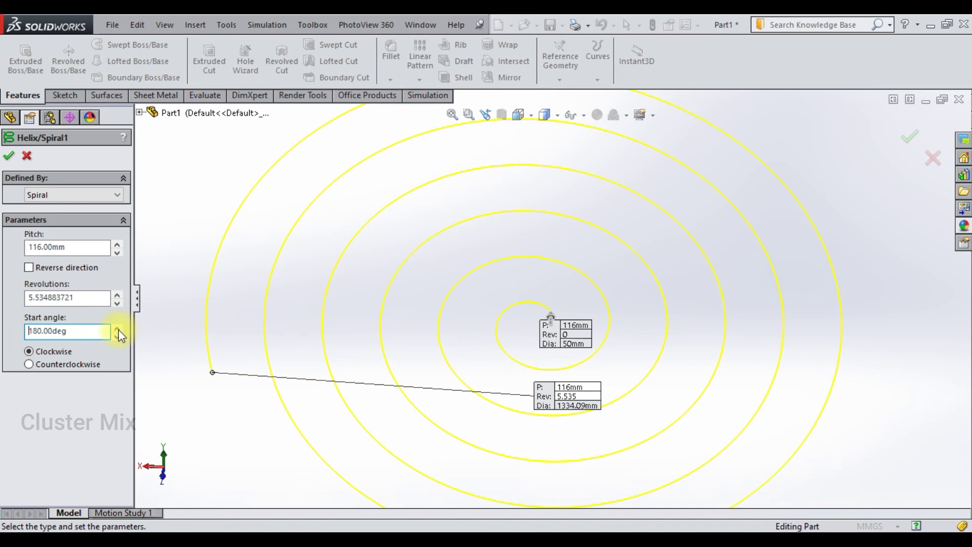
pyautogui.click(30, 364)
pyautogui.click(28, 353)
# Finish the spiral and create Plane4 perpendicular to it at its inner end point
pyautogui.press('Return')
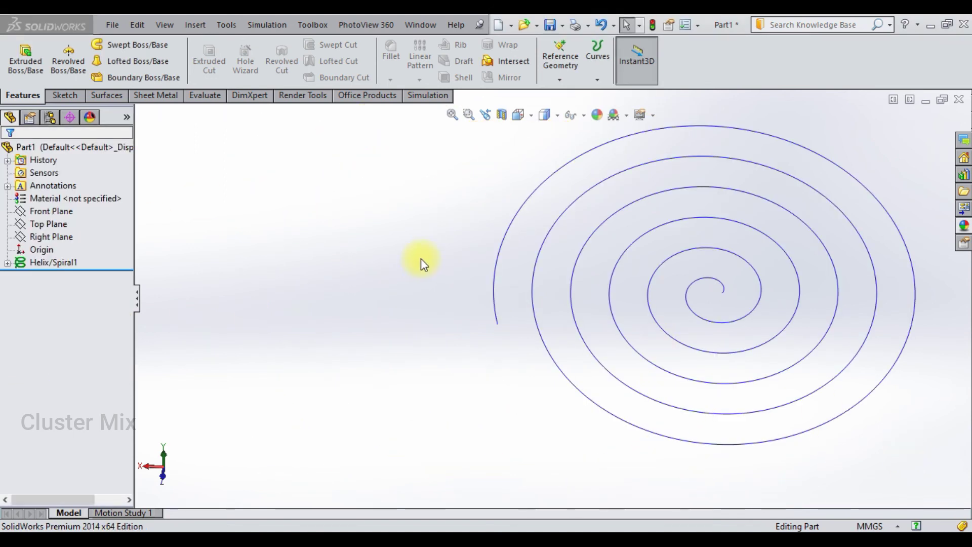
pyautogui.click(560, 79)
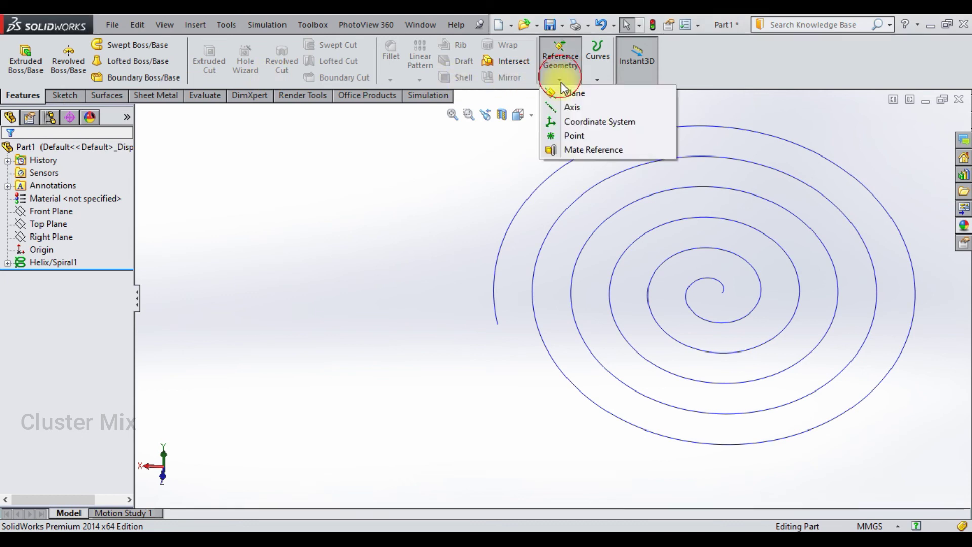
pyautogui.click(720, 279)
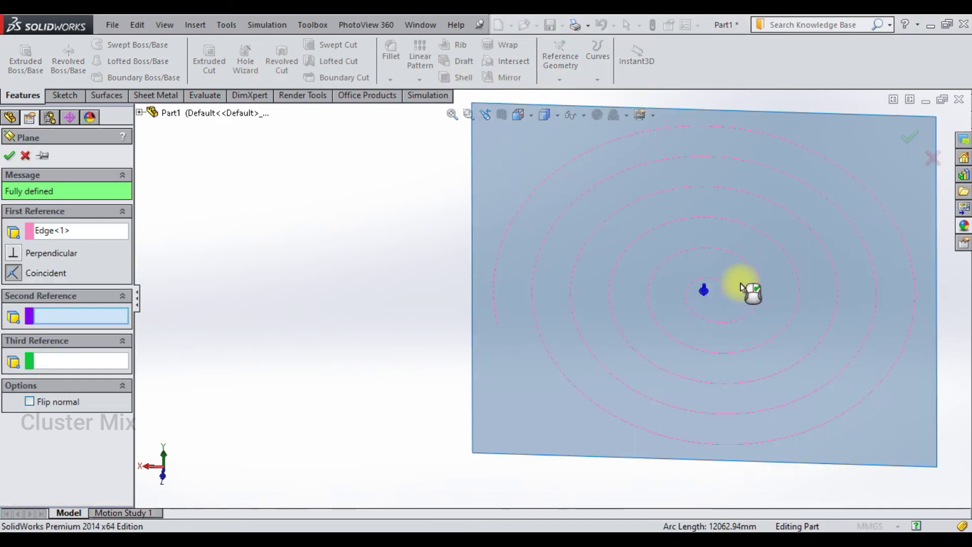
pyautogui.scroll(3, 744, 285)
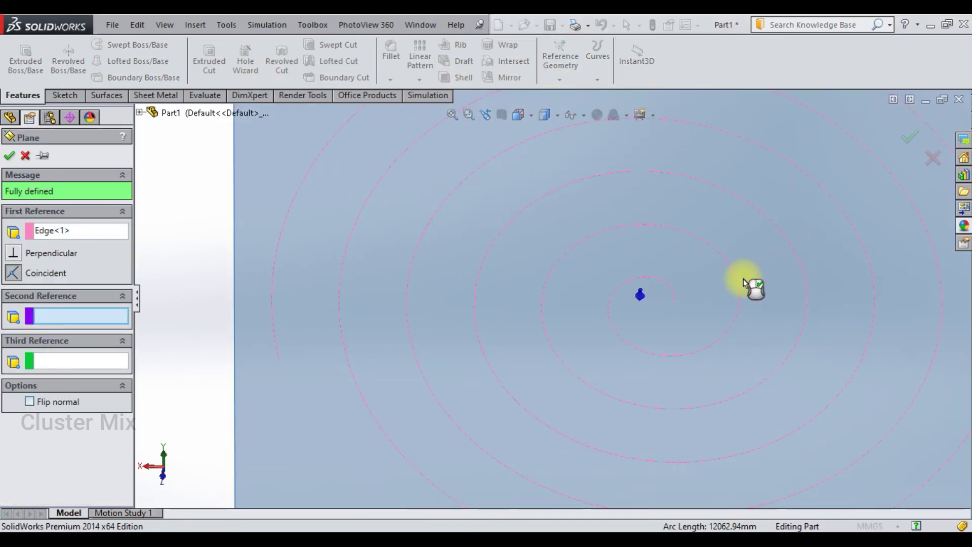
pyautogui.click(674, 305)
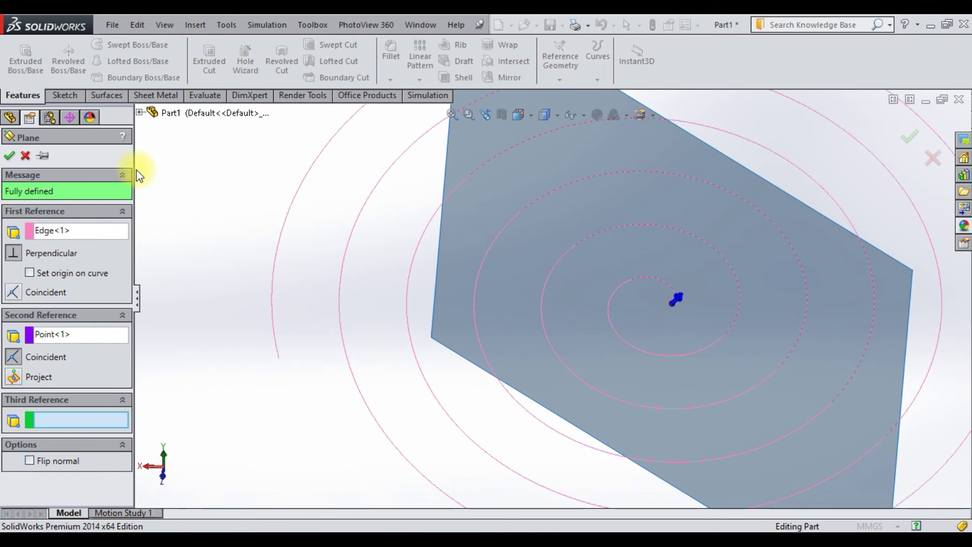
pyautogui.click(9, 153)
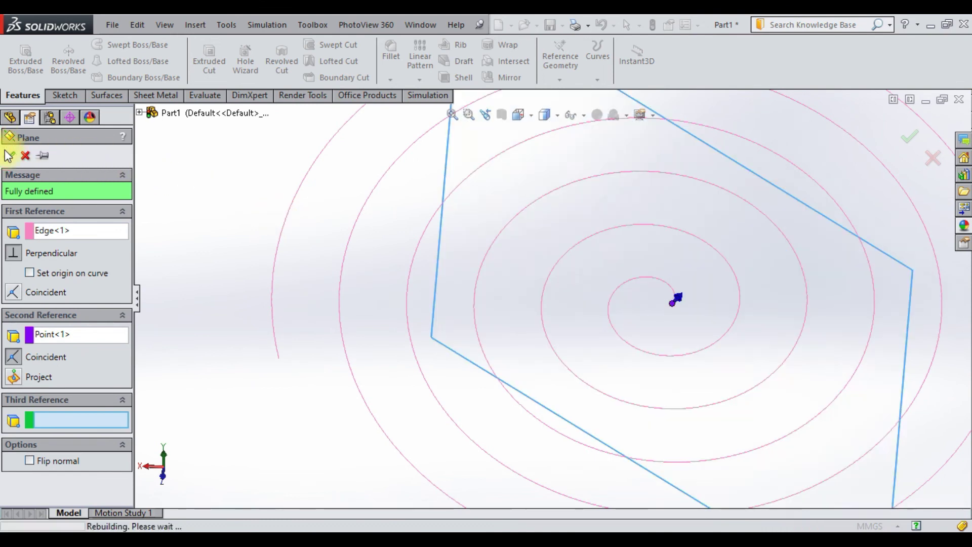
pyautogui.click(63, 93)
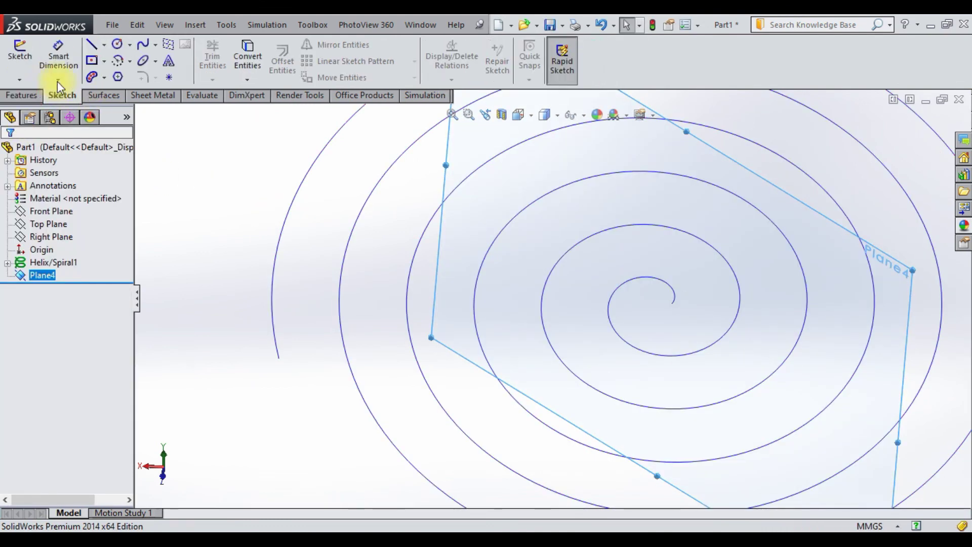
# Sketch a small Ø69.01 circle on Plane4 at the spiral's inner end, viewed normal to the plane
pyautogui.click(21, 45)
pyautogui.click(117, 44)
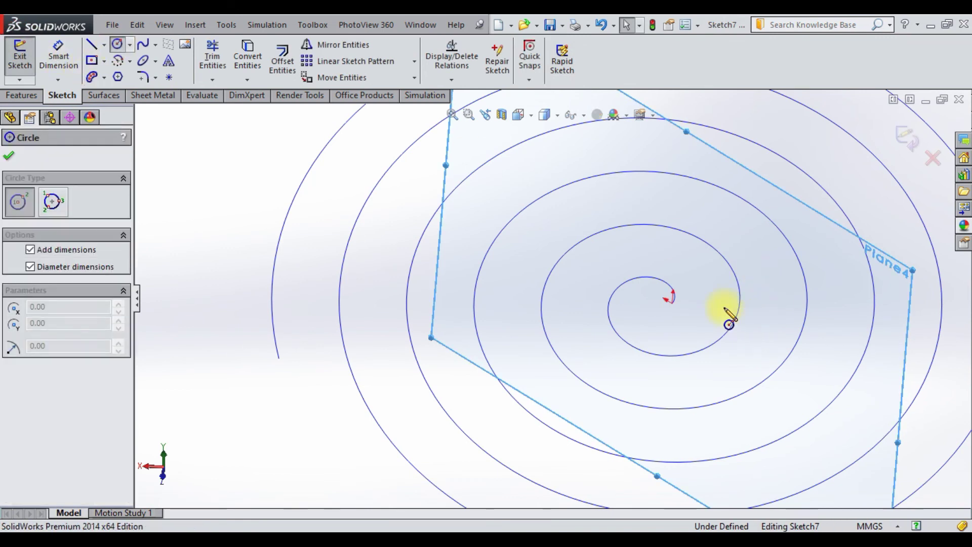
pyautogui.scroll(-8, 677, 319)
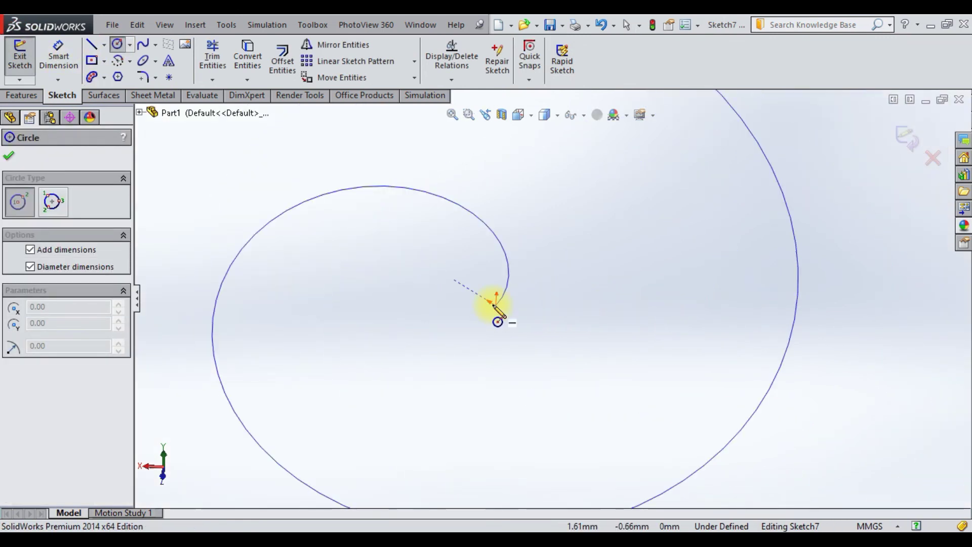
pyautogui.press('space')
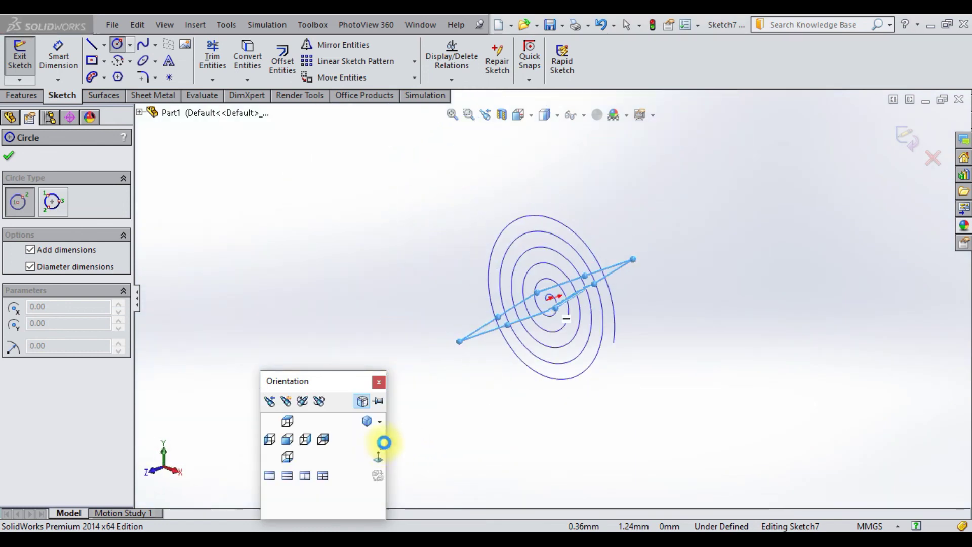
pyautogui.click(375, 475)
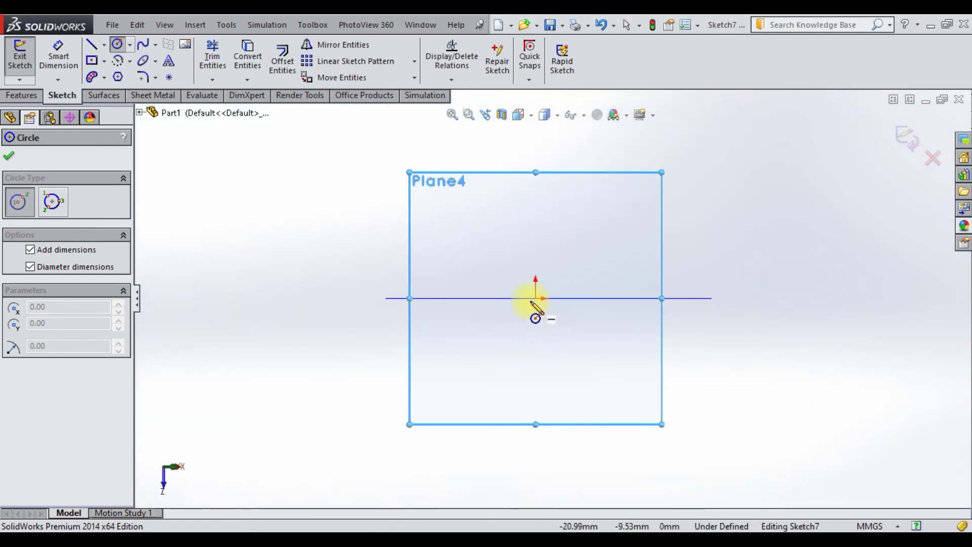
pyautogui.moveTo(542, 299); pyautogui.dragTo(547, 303)
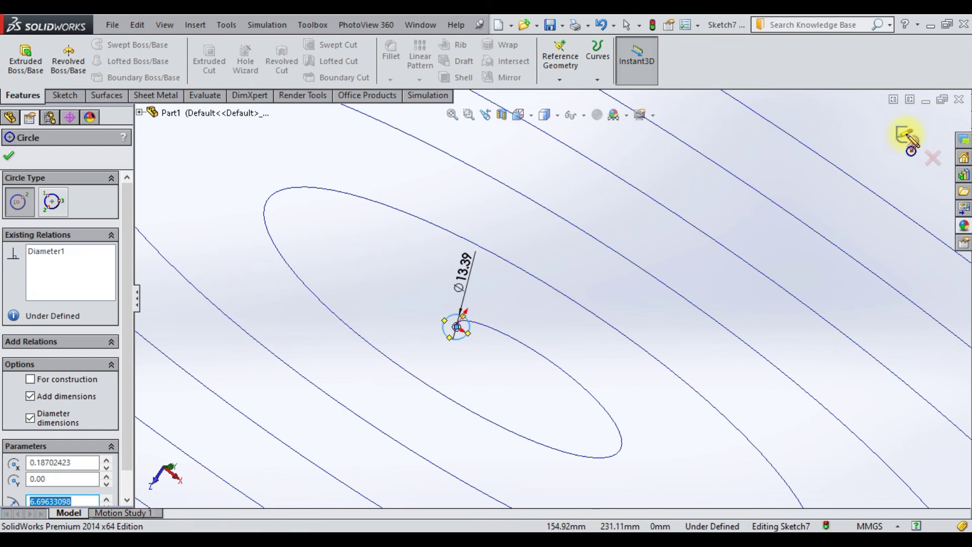
pyautogui.click(906, 136)
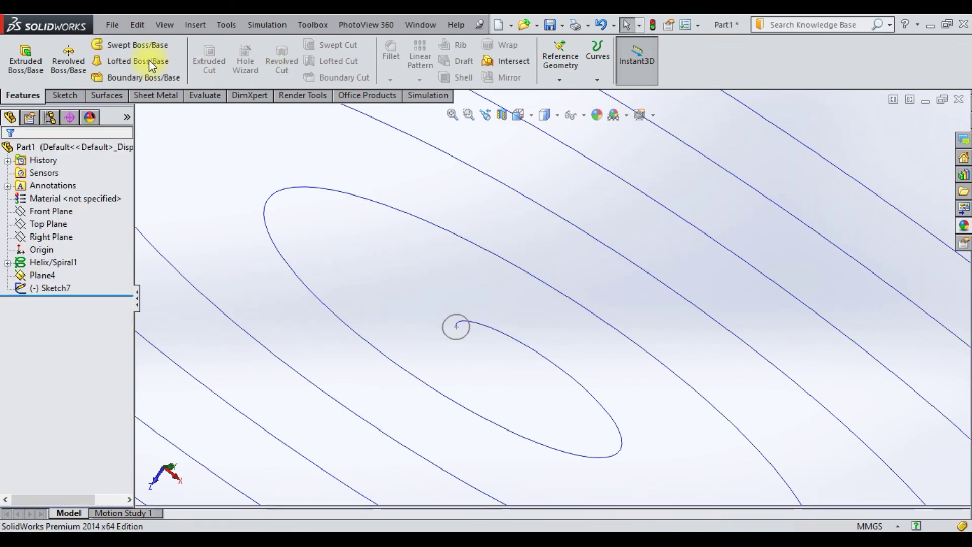
# Sweep the Sketch7 circle along Helix/Spiral1 to create the solid spiral spring Sweep5
pyautogui.click(457, 321)
pyautogui.click(499, 336)
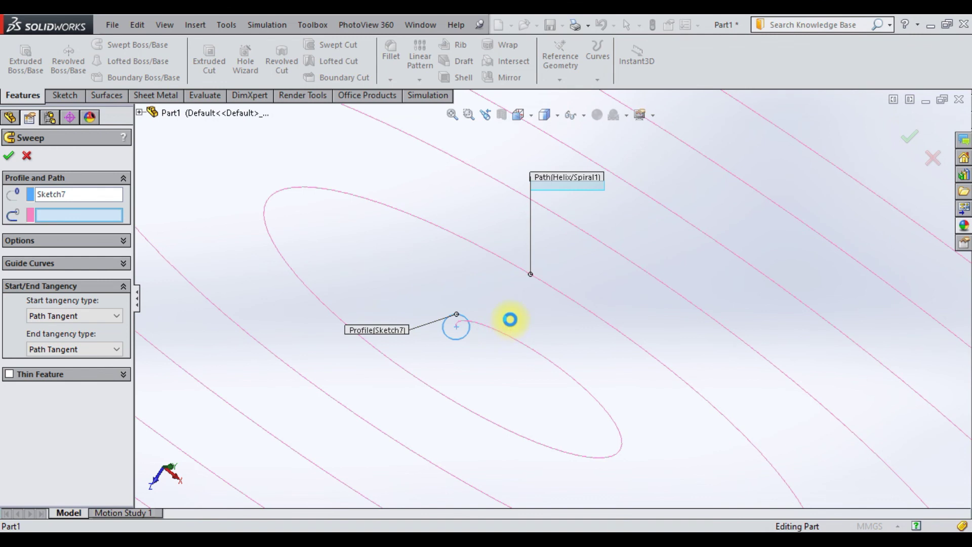
pyautogui.scroll(2, 540, 330)
pyautogui.scroll(5, 540, 331)
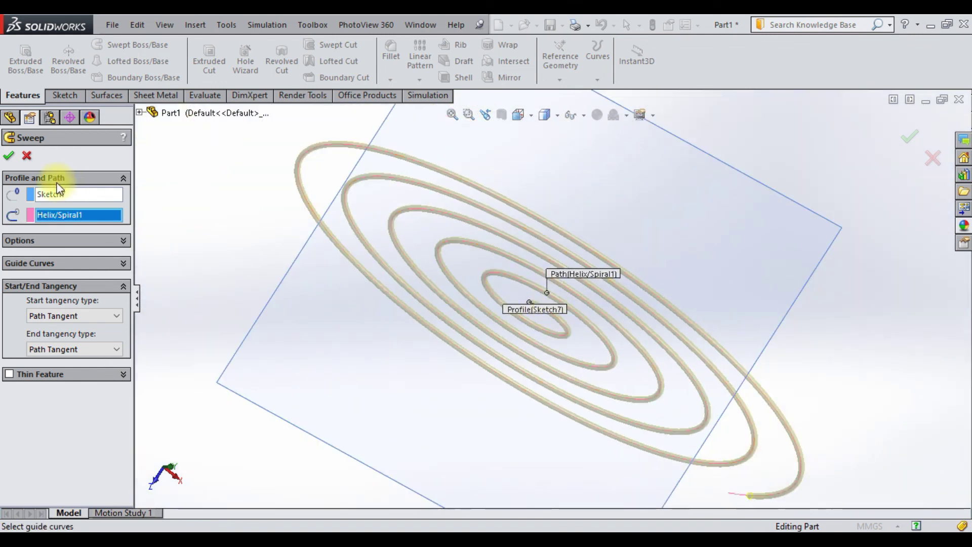
pyautogui.click(9, 155)
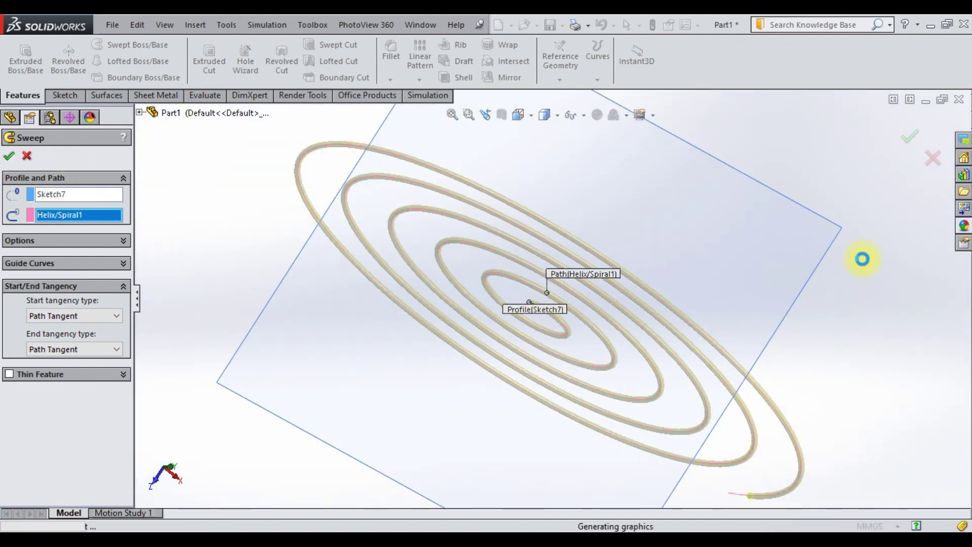
pyautogui.moveTo(836, 303); pyautogui.dragTo(816, 117, button='middle')
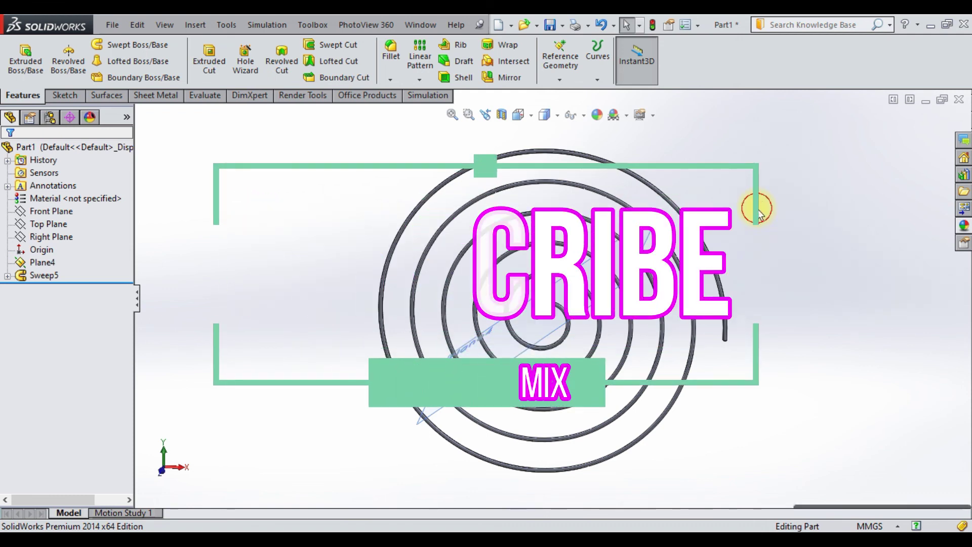
pyautogui.scroll(5, 661, 233)
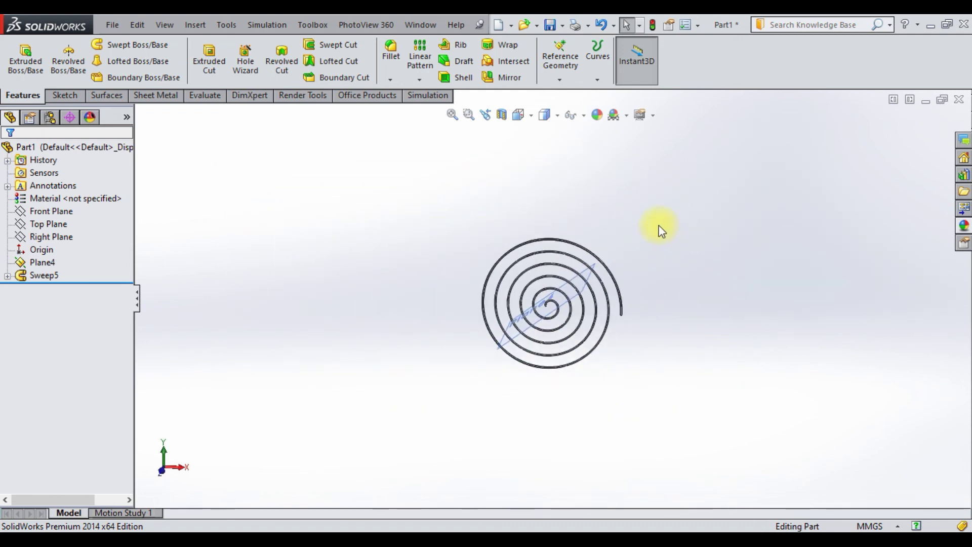